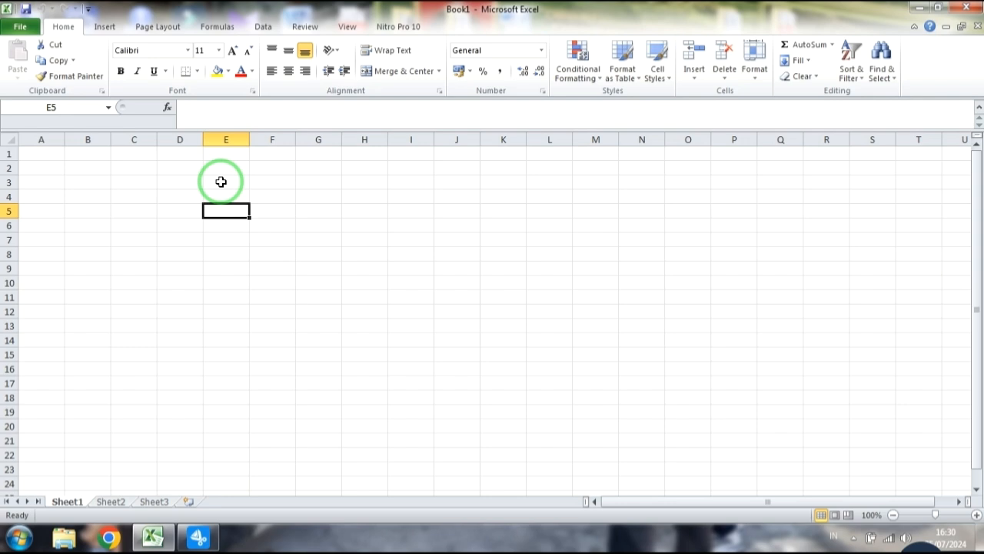
# - Enter the title DAFTAR HADIR PEGAWAI in cell C3
pyautogui.click(134, 183)
pyautogui.write('DAFTAR HADIR PEGAWAI')
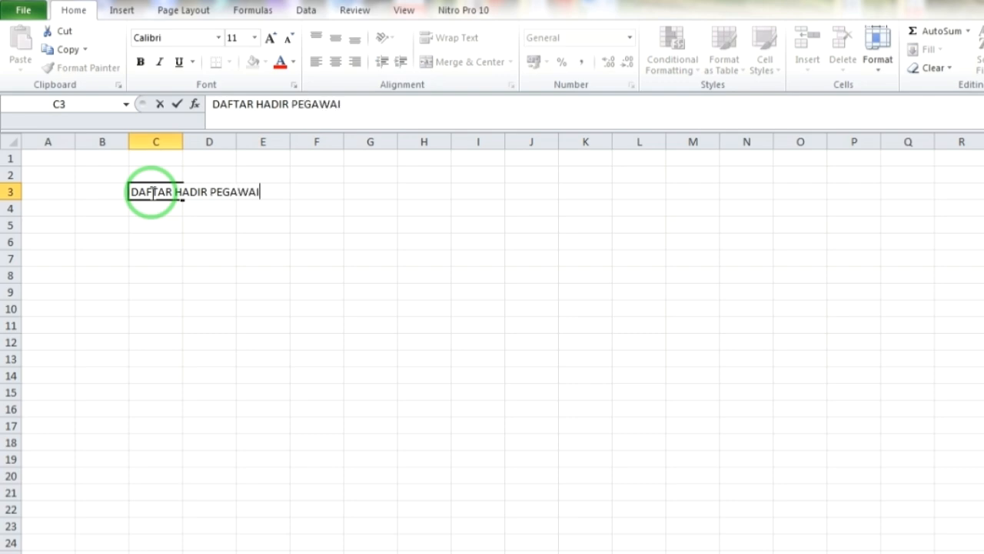
pyautogui.click(248, 268)
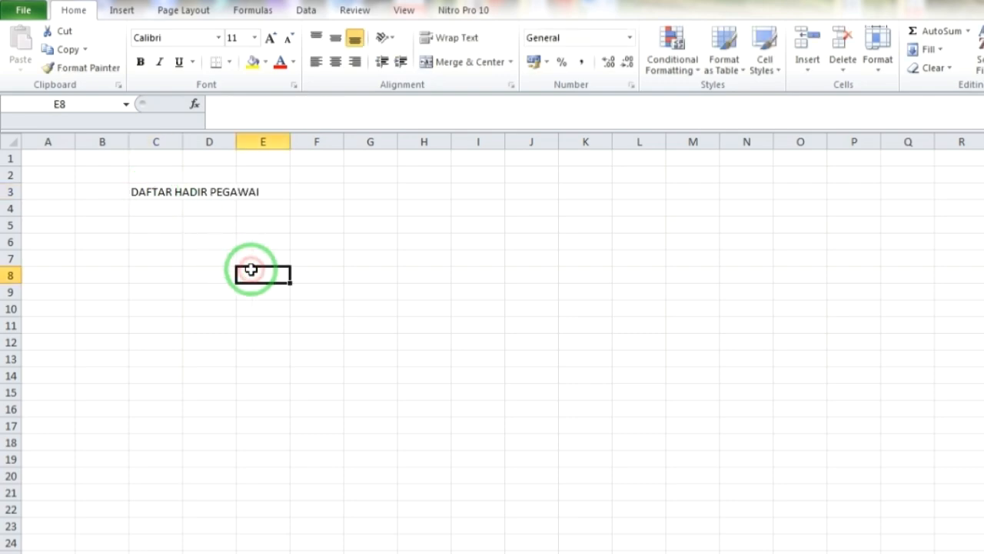
# - Enter the column headers NO, NAMA, NIP, JABATAN and TANDA TANGAN in cells C5 to G5
pyautogui.click(143, 231)
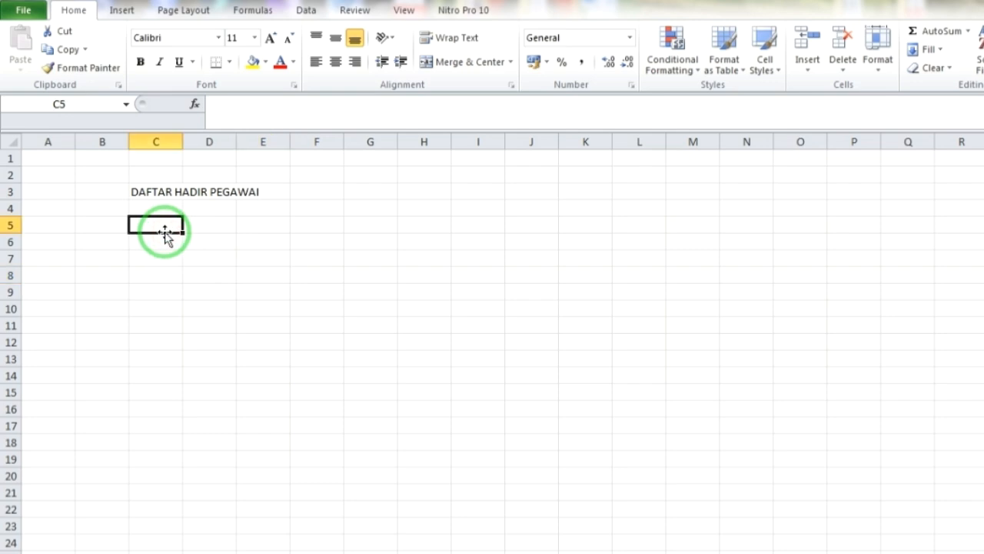
pyautogui.write('NO')
pyautogui.click(209, 223)
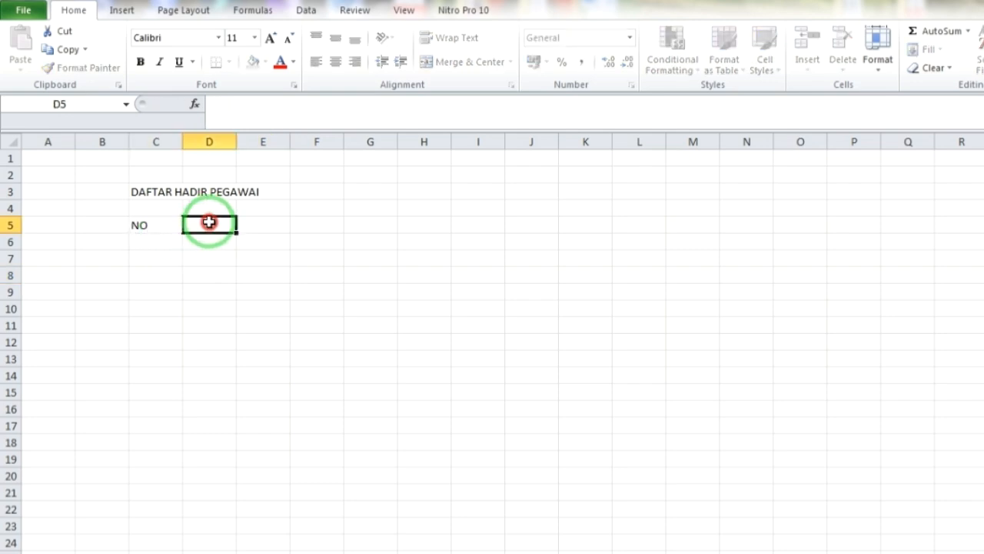
pyautogui.write('NAMA')
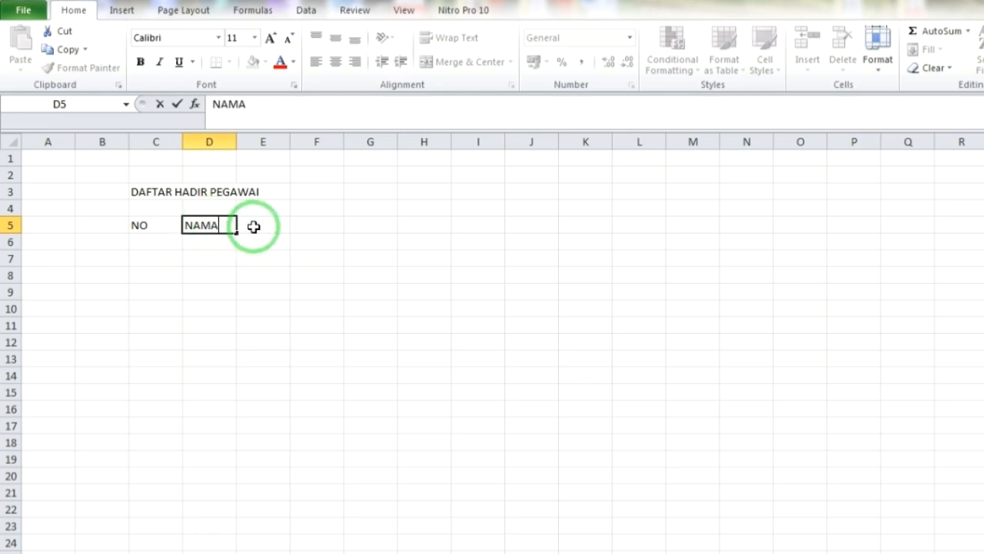
pyautogui.click(254, 226)
pyautogui.write('NIP')
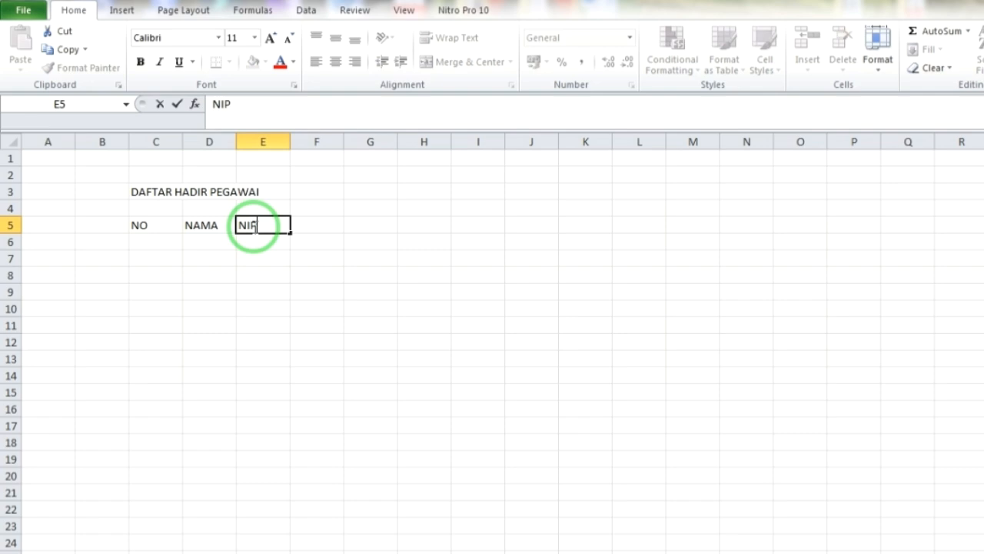
pyautogui.click(314, 221)
pyautogui.write('JABATAN')
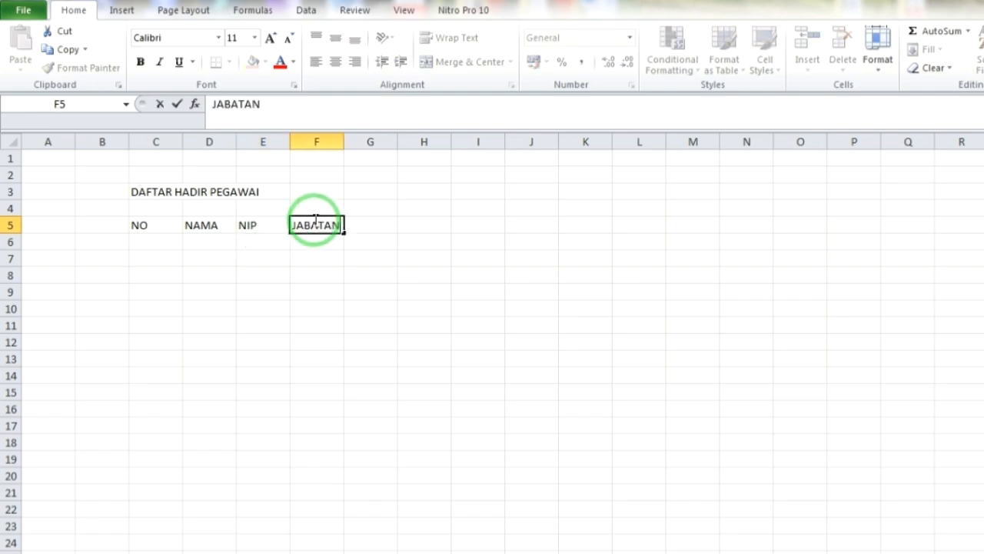
pyautogui.click(376, 228)
pyautogui.write('TANDA TANGA')
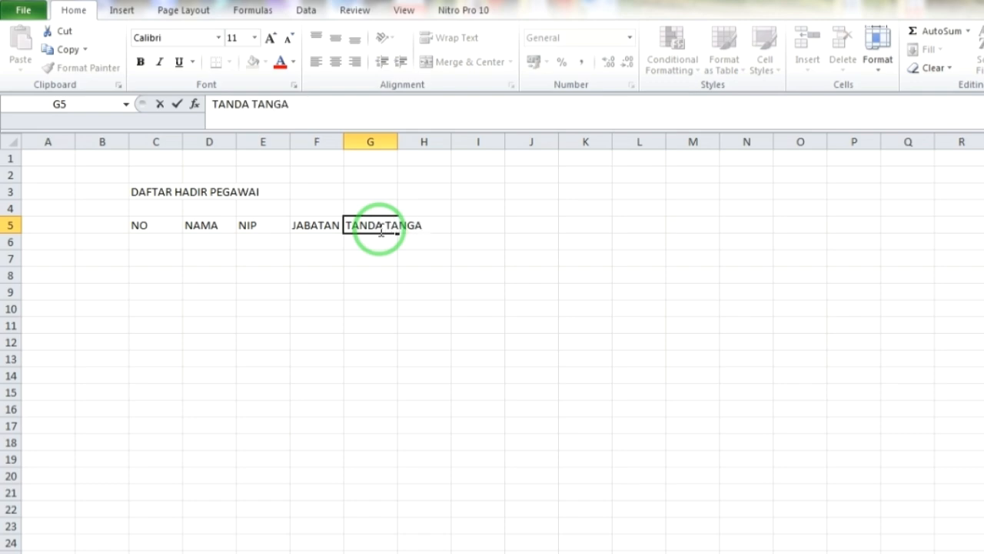
pyautogui.click(466, 310)
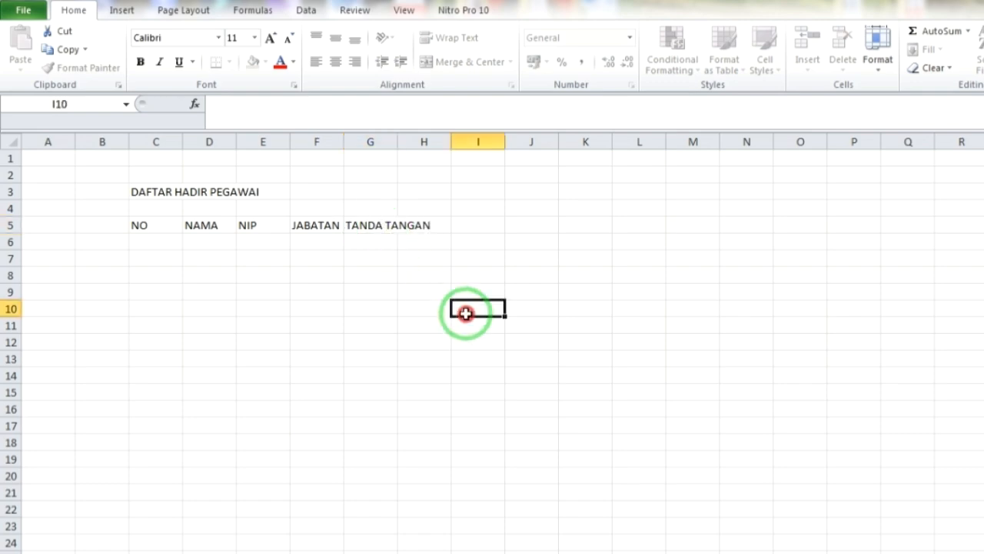
# - Number the rows under NO from 1 to 15 in cells C6:C20 by filling a series
pyautogui.click(150, 241)
pyautogui.write('1')
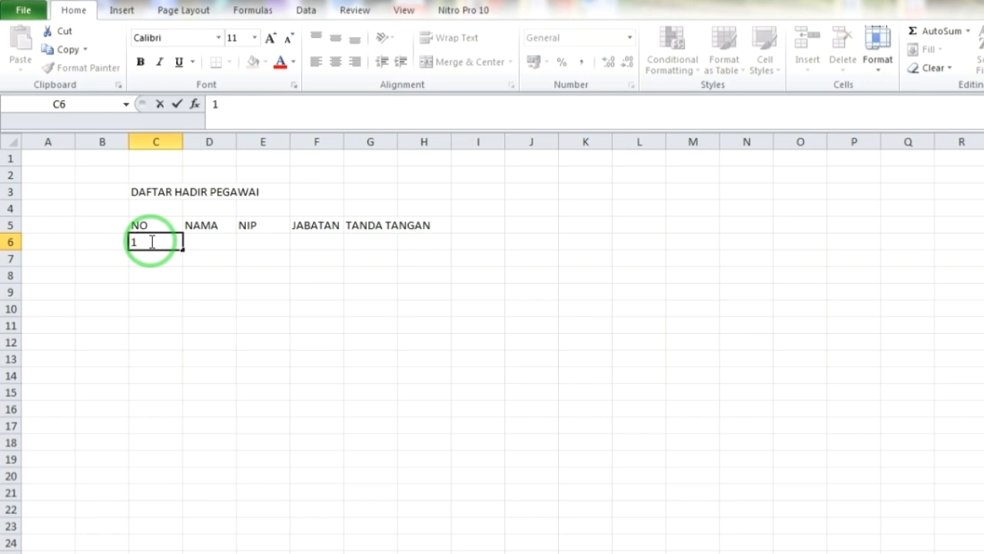
pyautogui.press('Return')
pyautogui.write('2')
pyautogui.press('Return')
pyautogui.moveTo(154, 241); pyautogui.dragTo(192, 477)
pyautogui.click(292, 338)
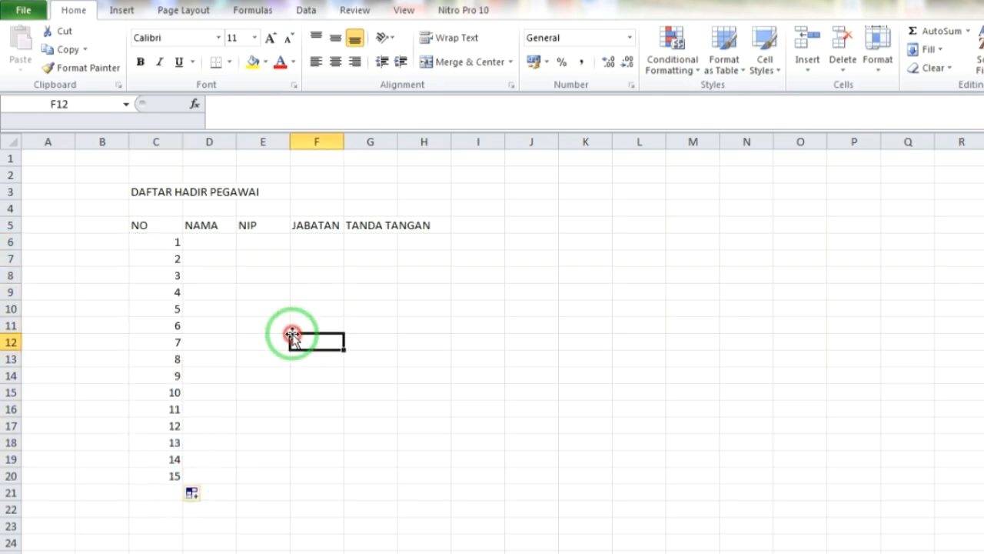
pyautogui.moveTo(178, 240); pyautogui.dragTo(165, 470)
pyautogui.moveTo(143, 223); pyautogui.dragTo(406, 217)
pyautogui.click(368, 388)
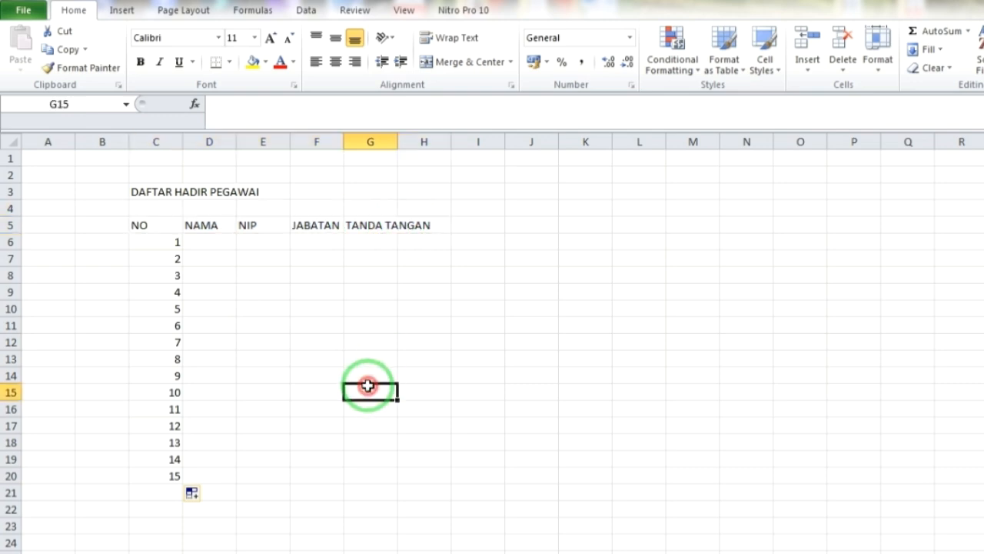
# - Center the contents of header row 5 horizontally and vertically
pyautogui.click(10, 225)
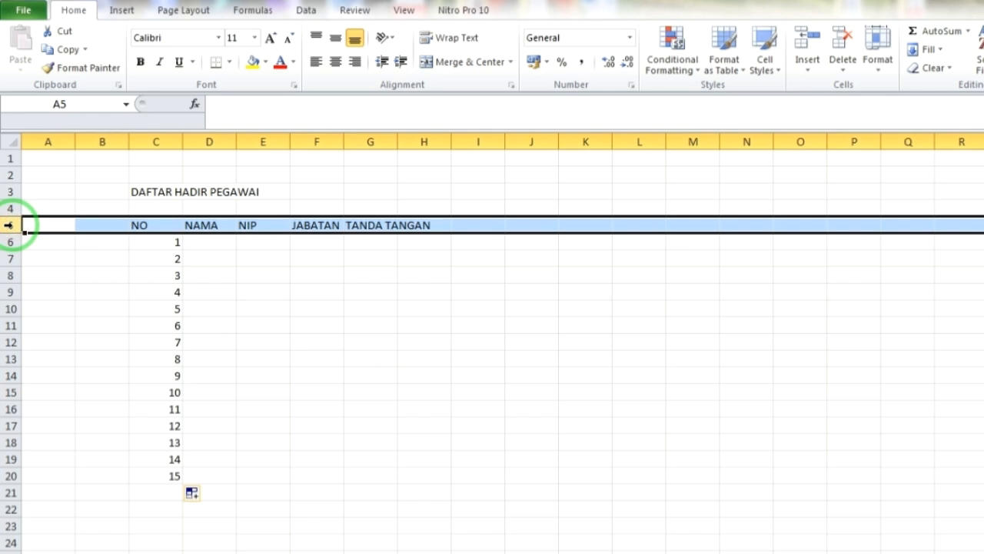
pyautogui.click(339, 67)
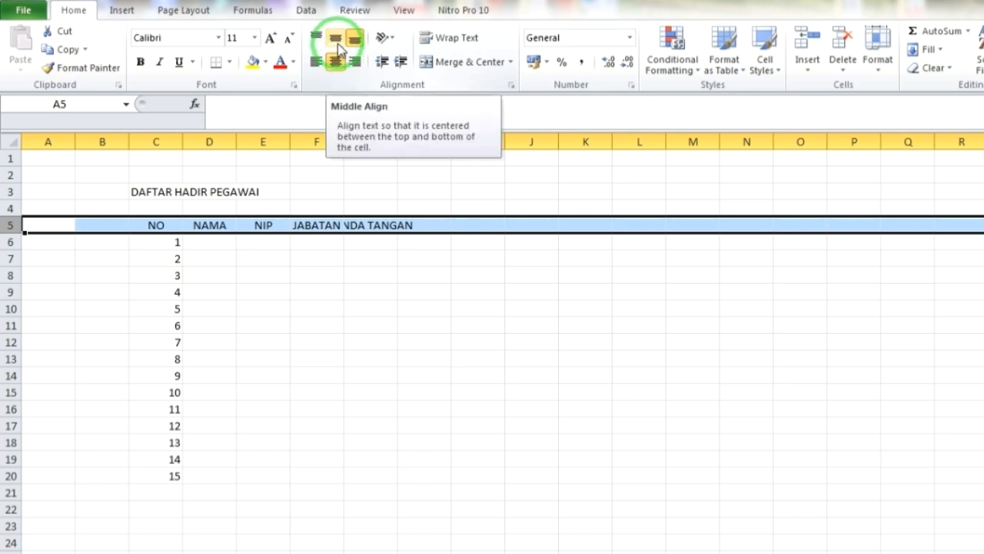
pyautogui.click(337, 42)
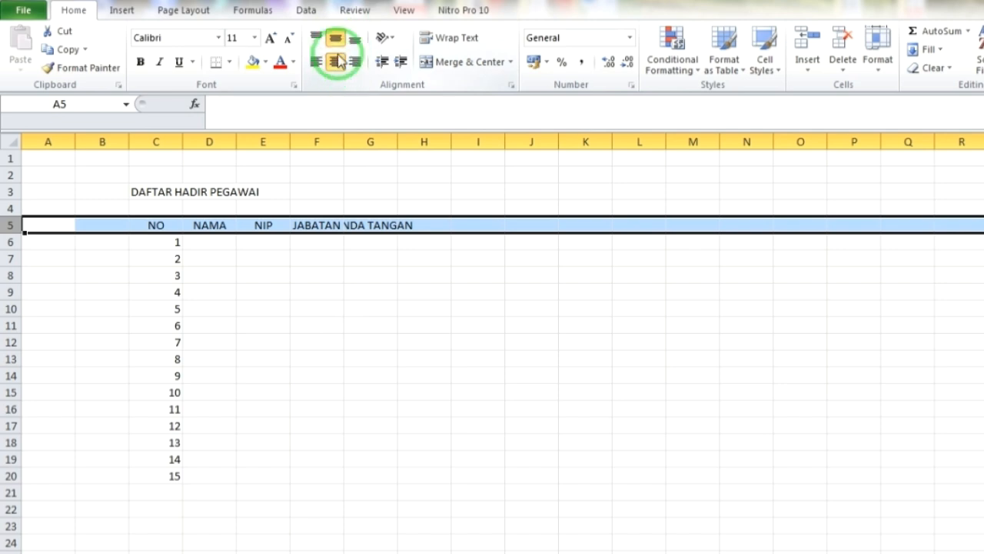
pyautogui.click(320, 296)
# - Increase the height of header row 5 to roughly double that of the other rows
pyautogui.moveTo(175, 231); pyautogui.dragTo(410, 229)
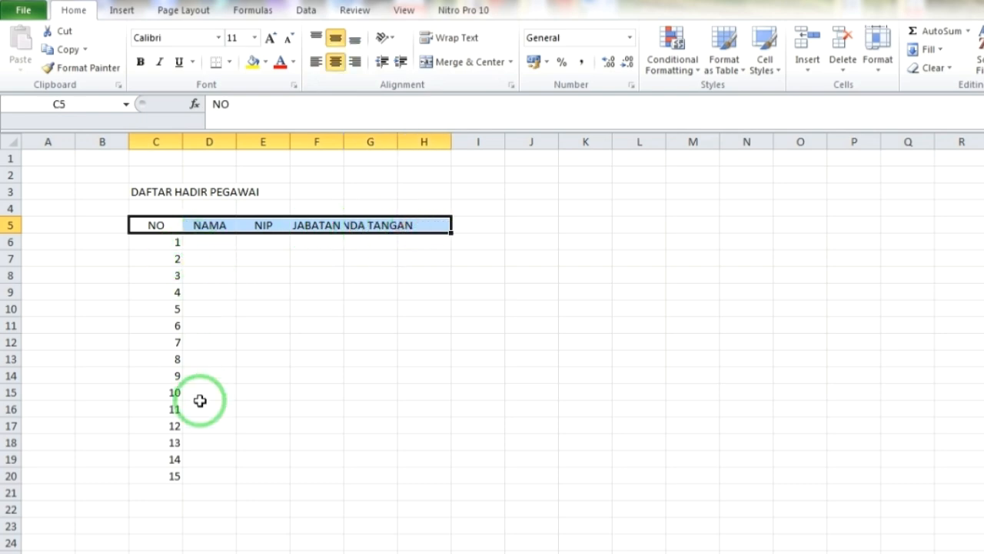
pyautogui.click(153, 325)
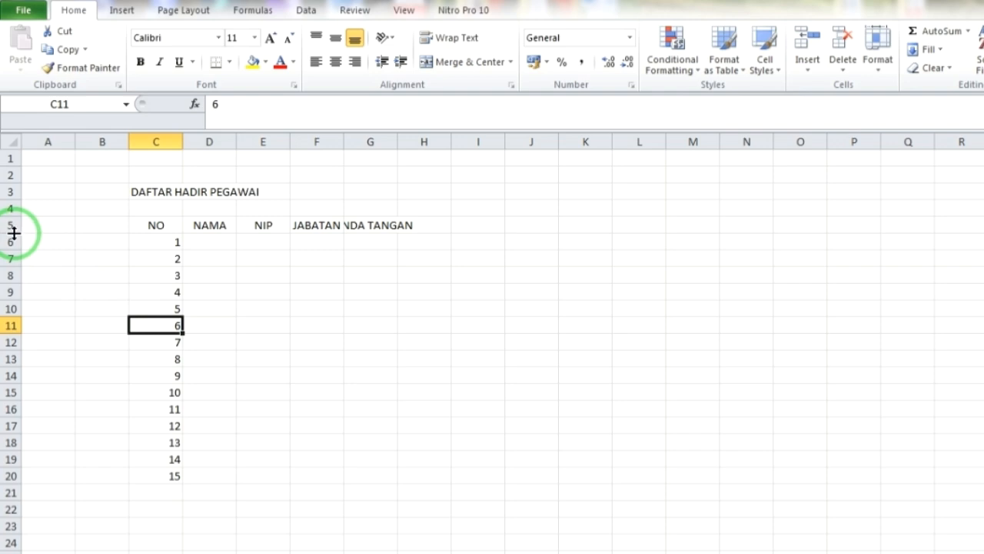
pyautogui.moveTo(14, 232); pyautogui.dragTo(13, 246)
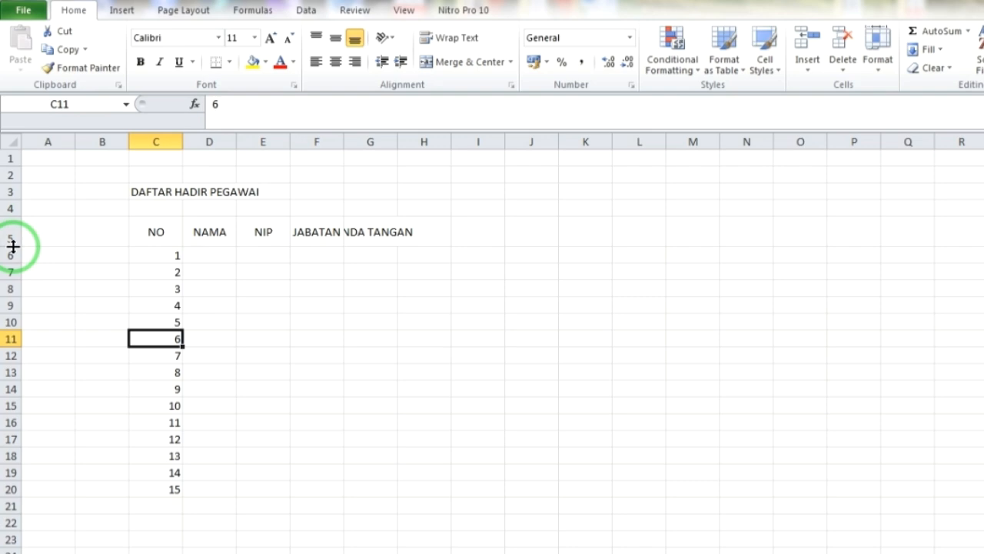
pyautogui.click(154, 230)
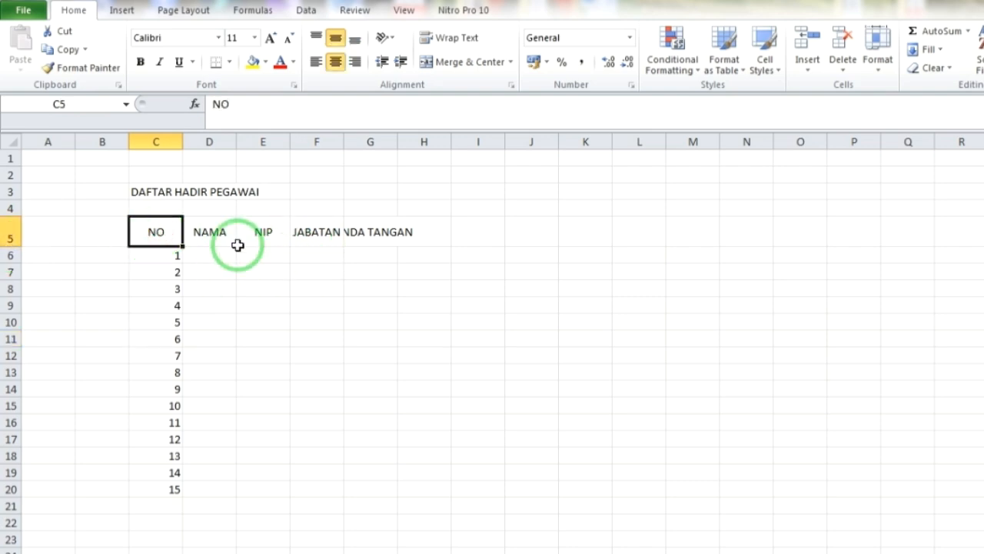
# - Check the sheet's print preview and return to the worksheet
pyautogui.hotkey('ctrl', 'p')
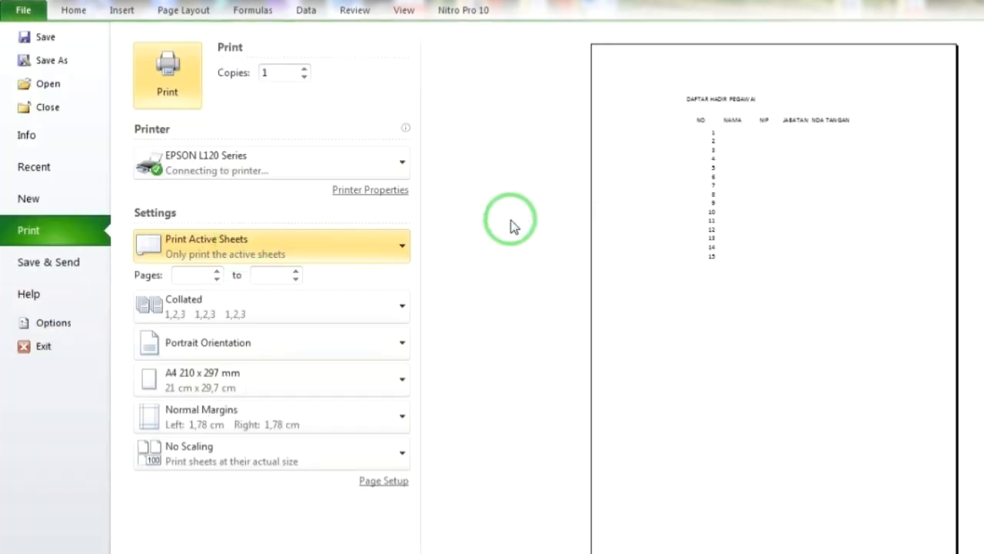
pyautogui.click(84, 36)
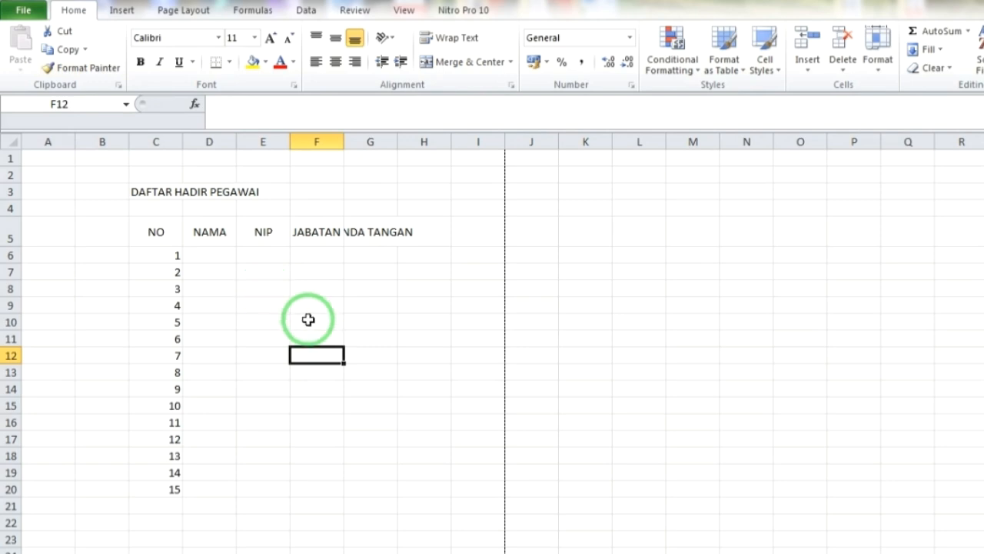
# - Set the font size of the header cells C5:H5 to 14
pyautogui.moveTo(165, 236); pyautogui.dragTo(341, 277)
pyautogui.click(243, 350)
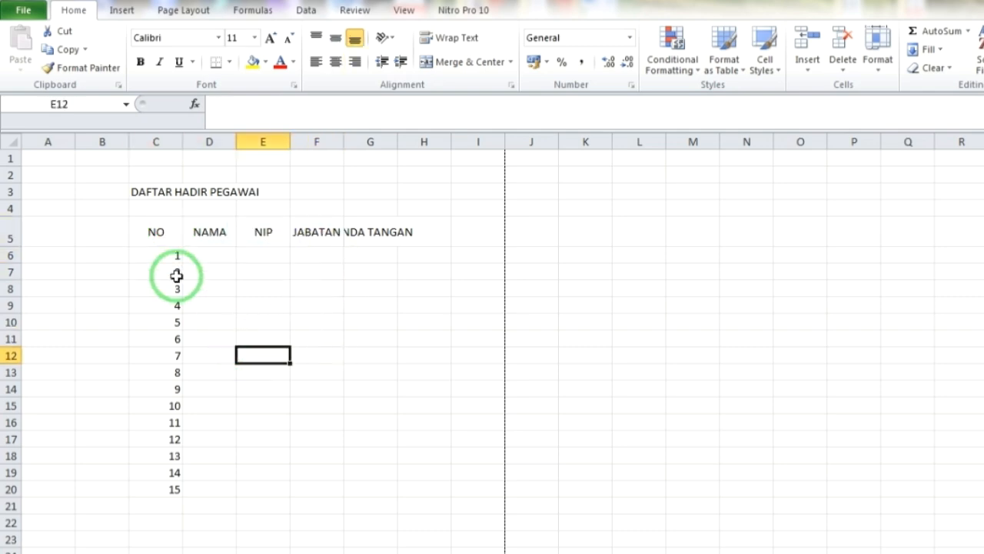
pyautogui.moveTo(159, 230); pyautogui.dragTo(402, 235)
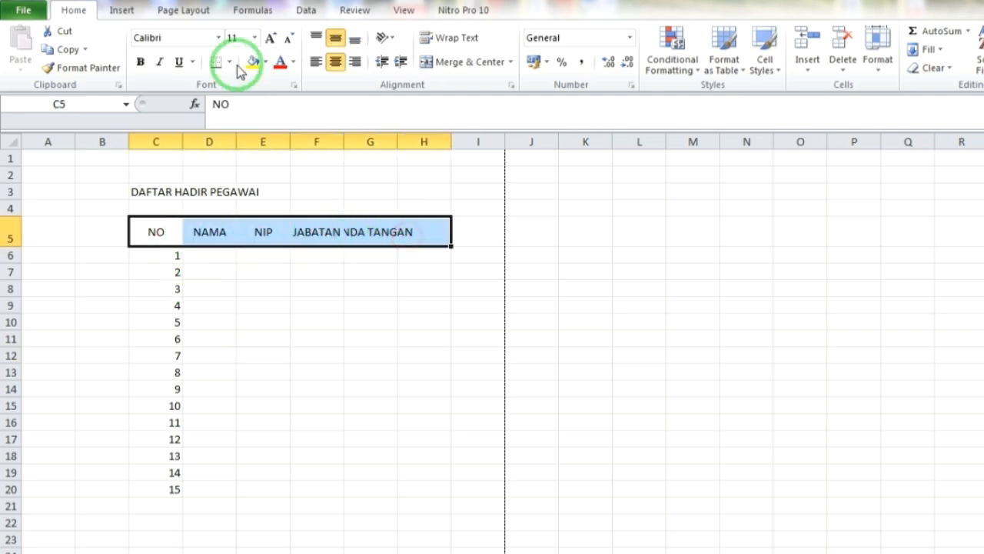
pyautogui.click(176, 275)
pyautogui.moveTo(154, 236); pyautogui.dragTo(398, 243)
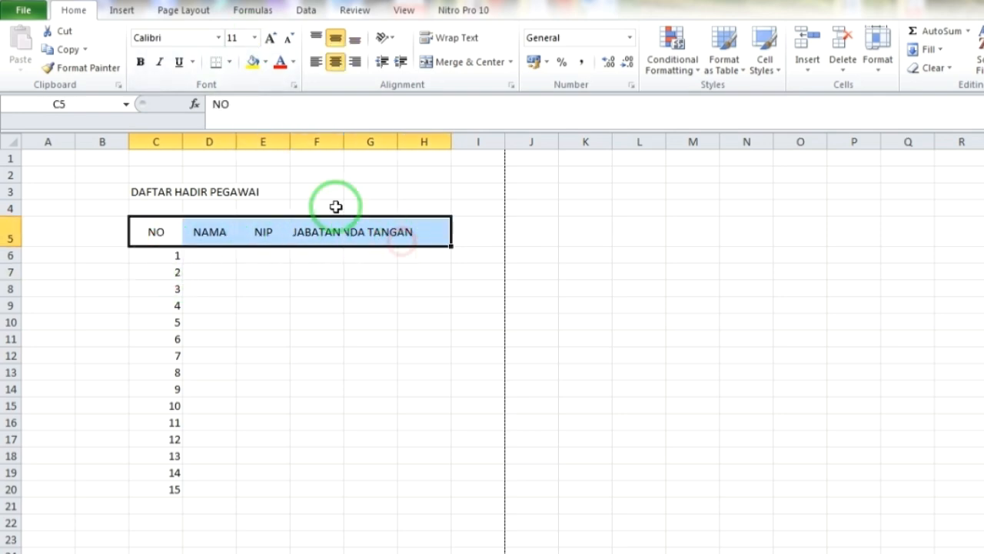
pyautogui.click(256, 38)
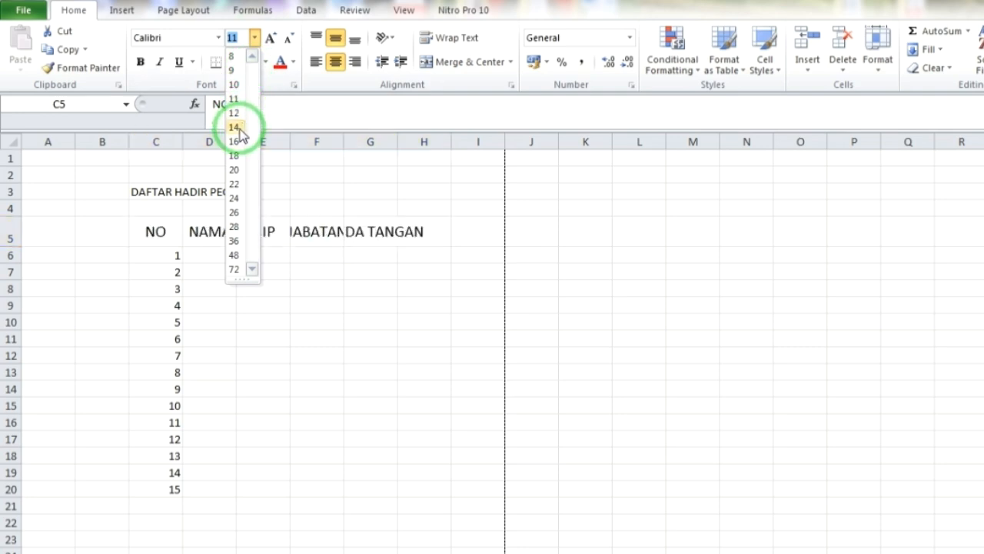
pyautogui.click(238, 126)
pyautogui.click(285, 341)
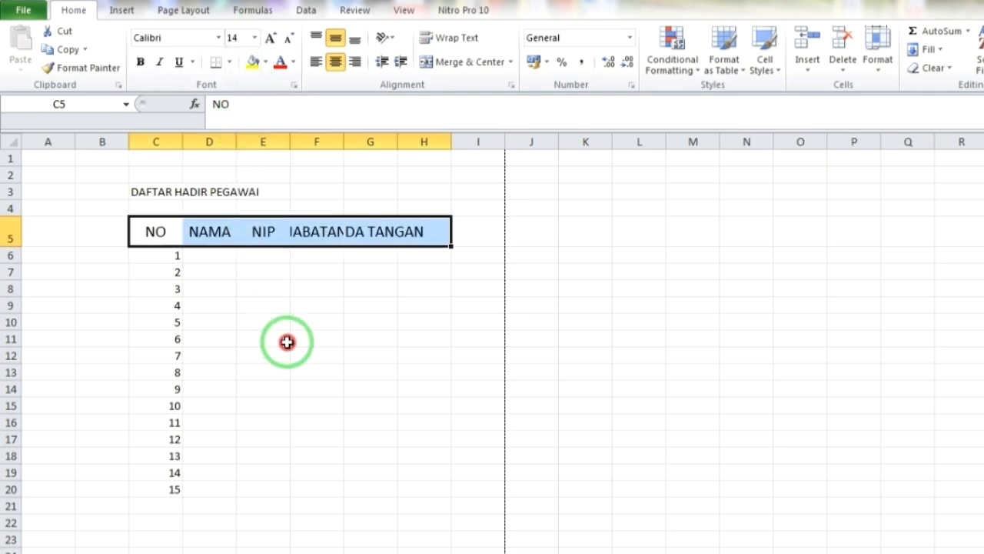
pyautogui.click(329, 353)
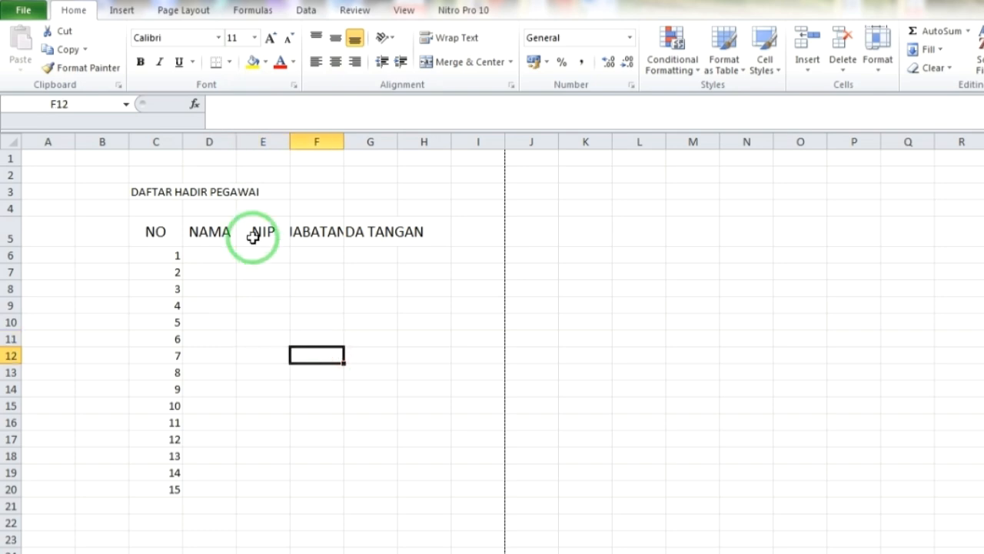
# - Widen columns D to H, making the NAMA column the widest and the NIP column second widest
pyautogui.moveTo(235, 143); pyautogui.dragTo(672, 146)
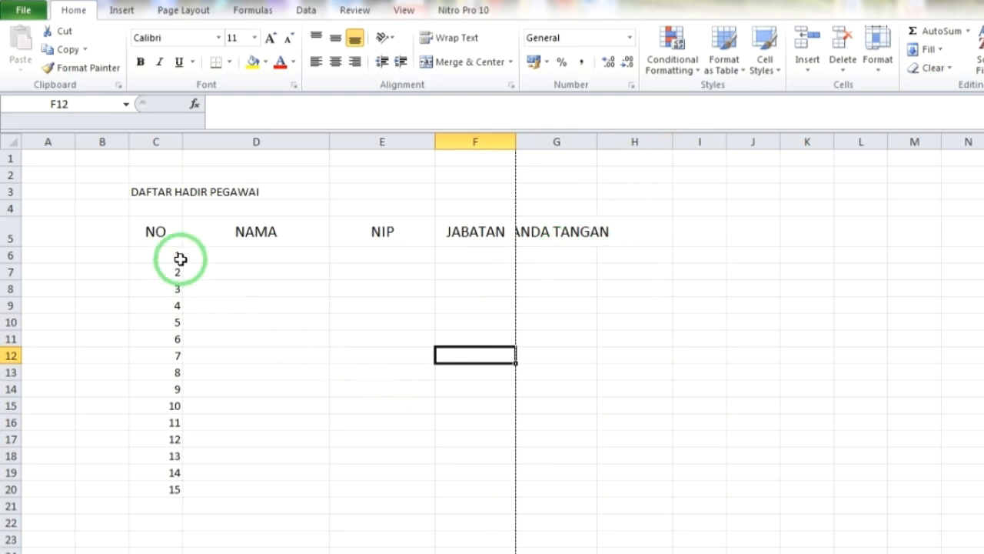
# - Center the row numbers in C6:C20 horizontally and vertically
pyautogui.moveTo(178, 260); pyautogui.dragTo(169, 490)
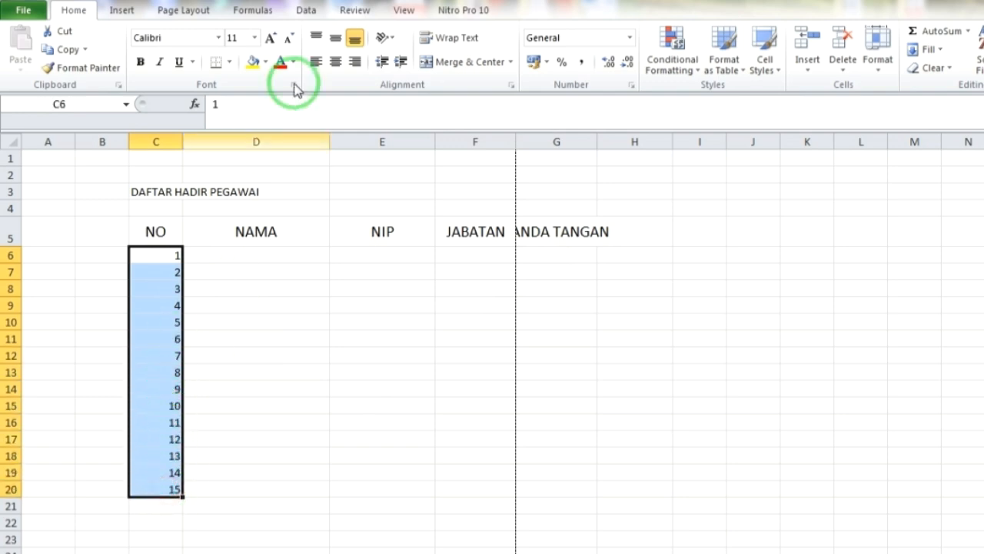
pyautogui.click(336, 67)
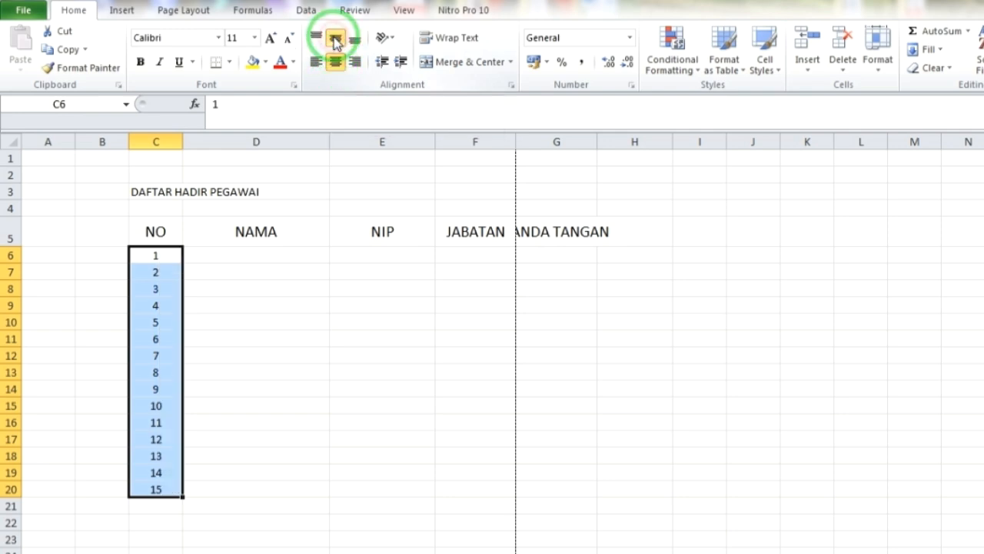
pyautogui.click(283, 431)
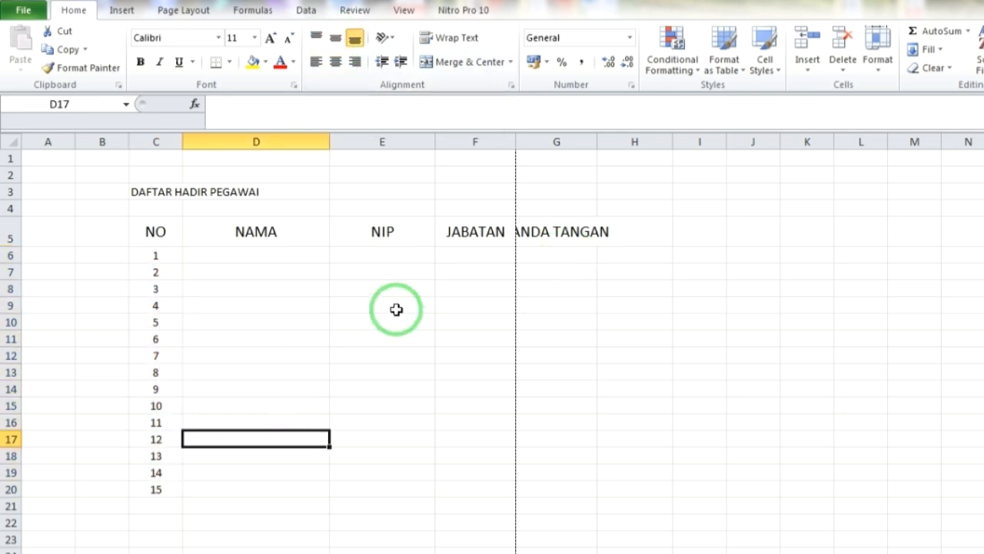
# - Make the column headers in C5:G5 bold
pyautogui.moveTo(161, 231); pyautogui.dragTo(538, 223)
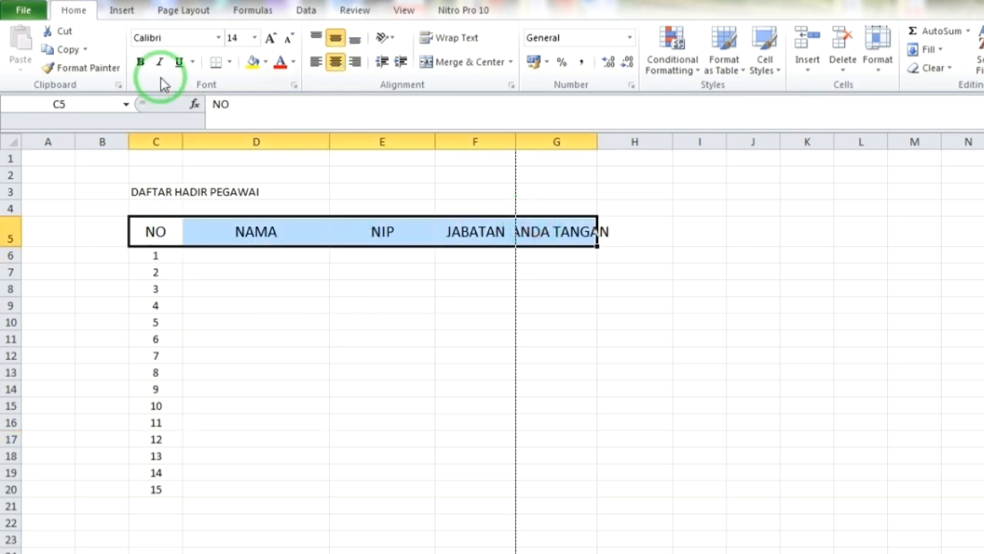
pyautogui.click(141, 62)
pyautogui.click(345, 354)
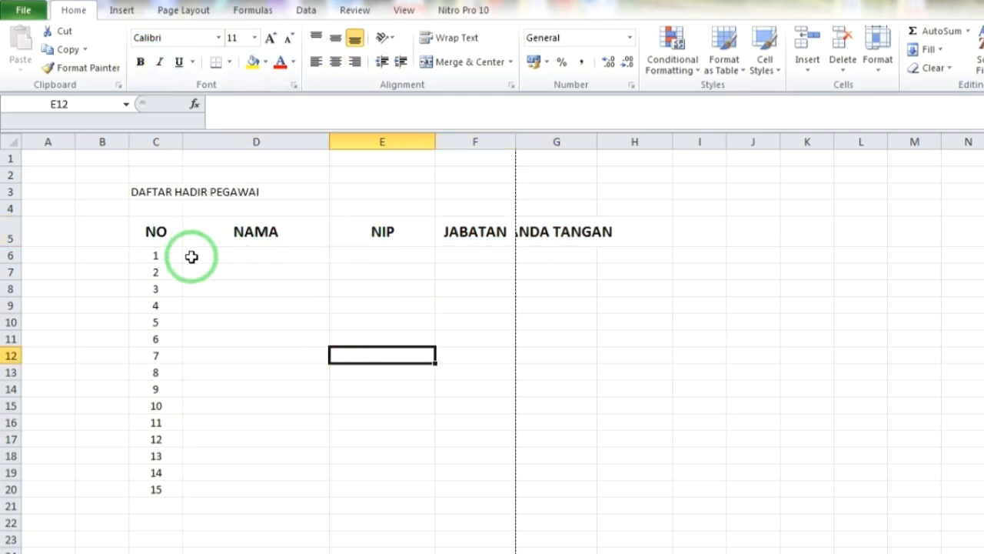
# - Merge and center the title DAFTAR HADIR PEGAWAI across cells C3:H3
pyautogui.moveTo(141, 192); pyautogui.dragTo(343, 196)
pyautogui.click(442, 324)
pyautogui.moveTo(159, 193); pyautogui.dragTo(605, 191)
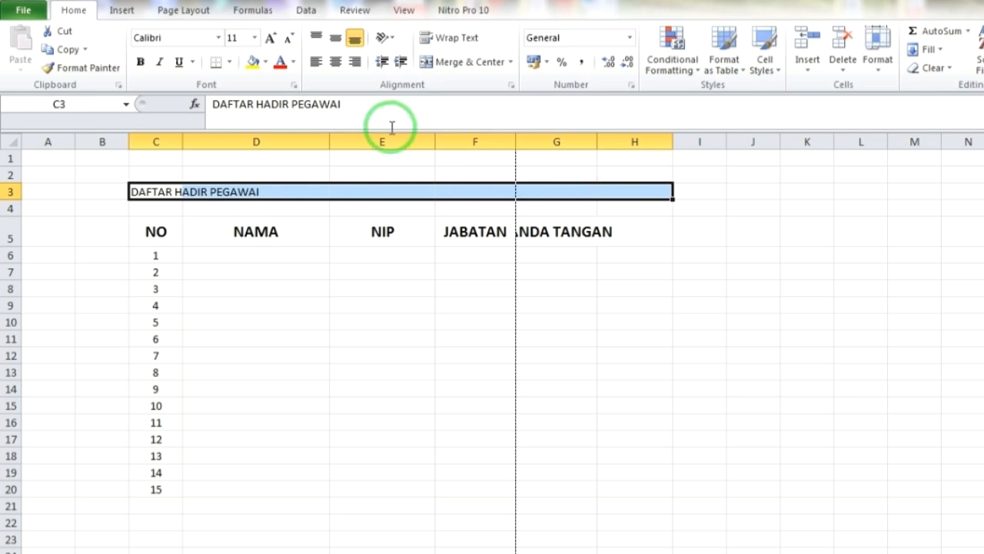
pyautogui.click(463, 69)
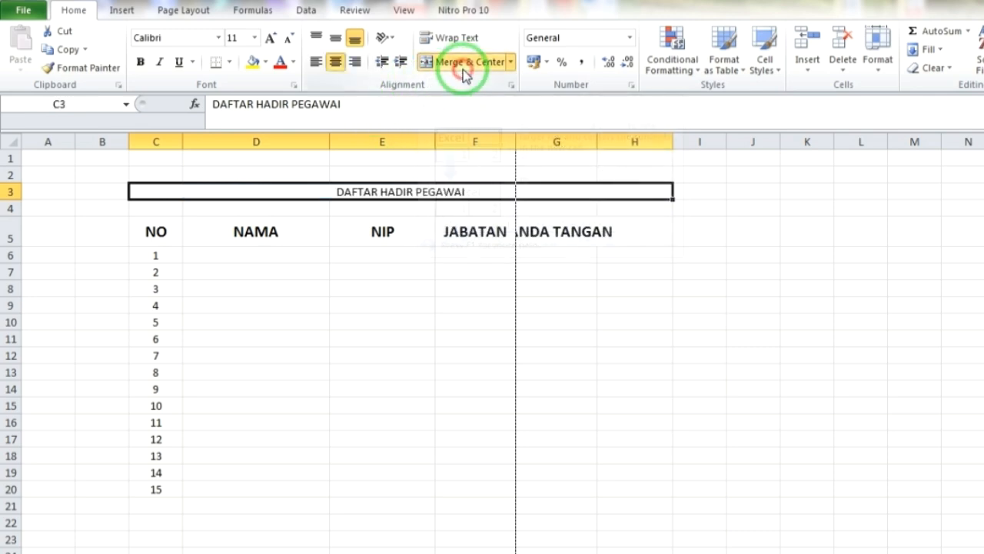
# - Set the title DAFTAR HADIR PEGAWAI to font size 15 and make it bold
pyautogui.click(245, 40)
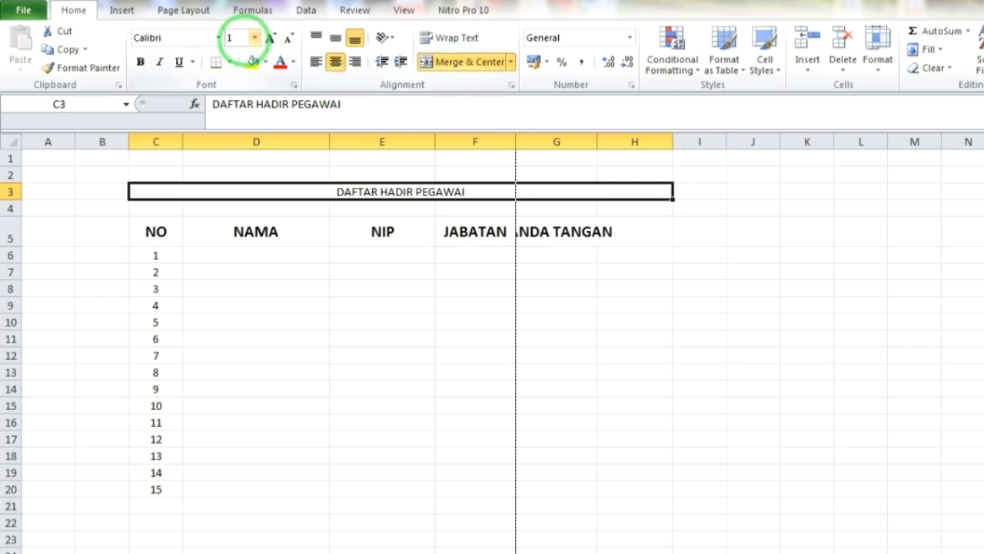
pyautogui.write('15')
pyautogui.press('Return')
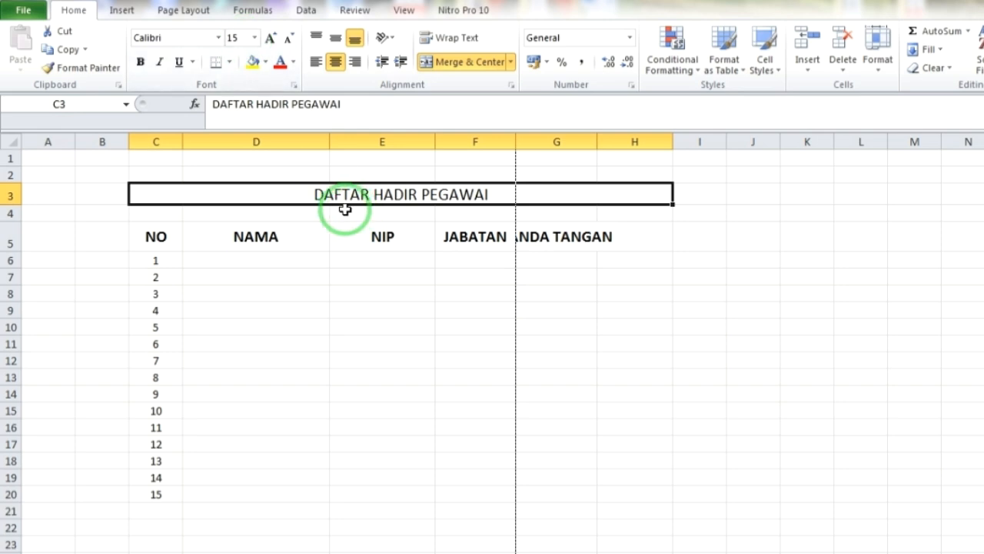
pyautogui.click(140, 61)
pyautogui.click(309, 350)
# - Set the column headers in C5:G5 to font size 13
pyautogui.moveTo(177, 238); pyautogui.dragTo(567, 229)
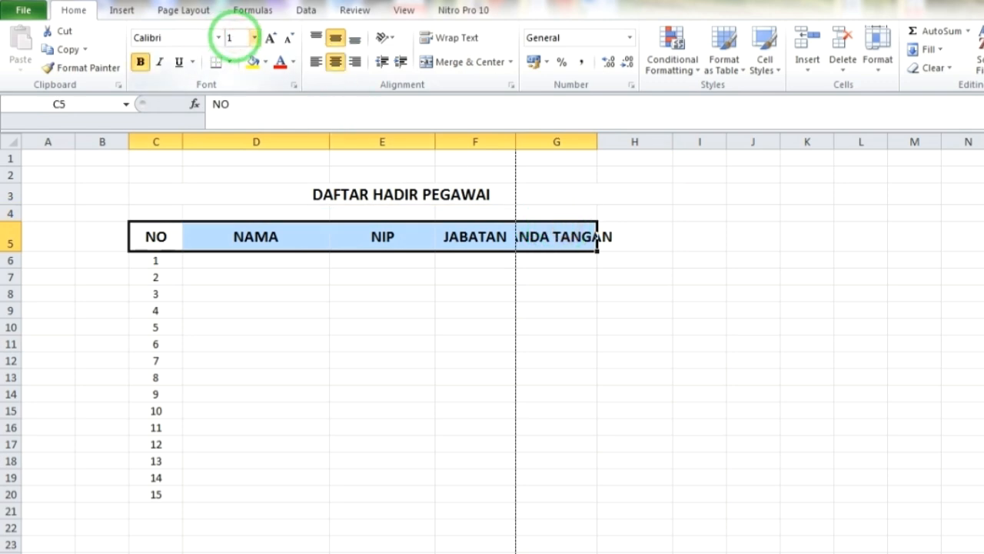
pyautogui.press('Return')
pyautogui.click(368, 407)
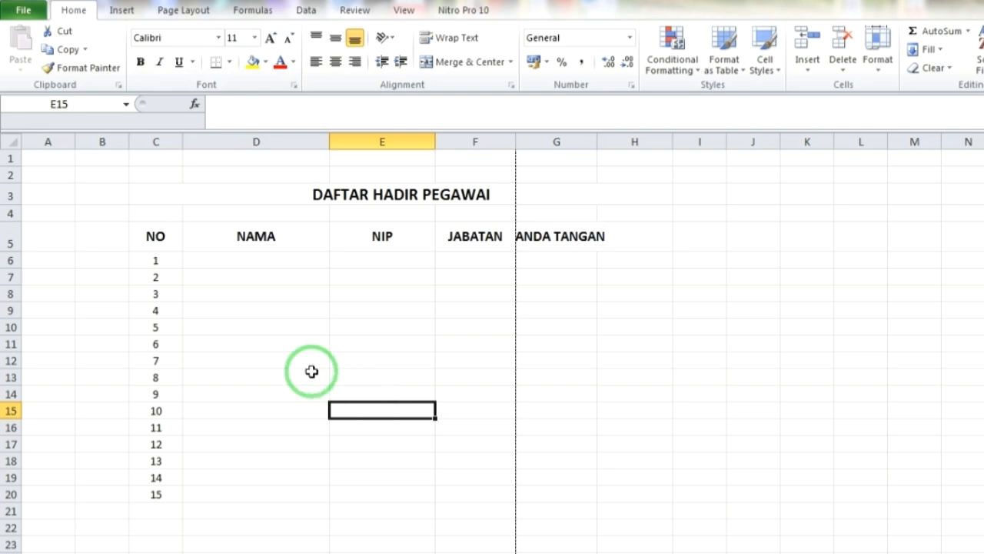
# - Apply thin outline and inside borders to the whole table range C5:H20
pyautogui.moveTo(167, 235); pyautogui.dragTo(479, 490)
pyautogui.click(361, 380)
pyautogui.moveTo(180, 239); pyautogui.dragTo(403, 453)
pyautogui.moveTo(491, 482); pyautogui.dragTo(607, 487)
pyautogui.rightClick(453, 350)
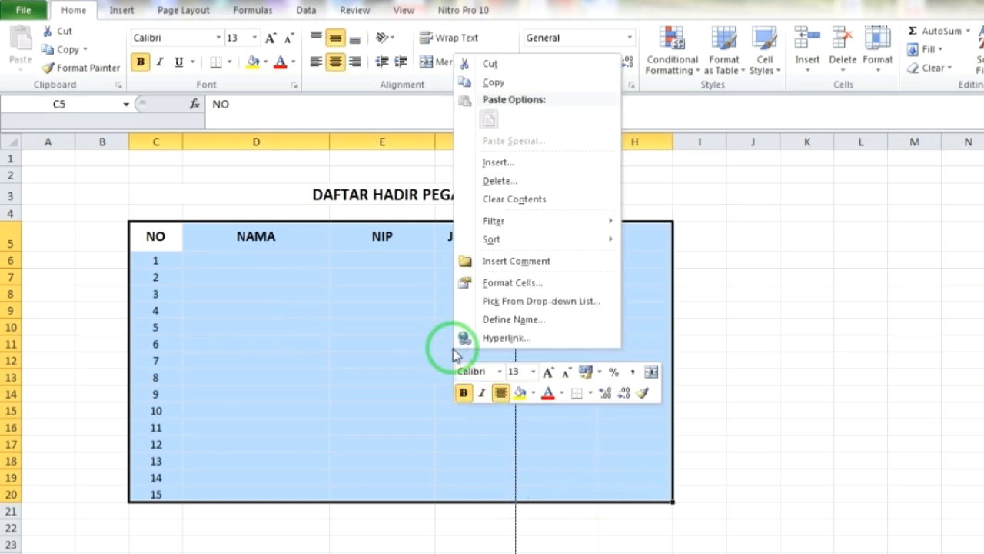
pyautogui.click(505, 286)
pyautogui.click(509, 284)
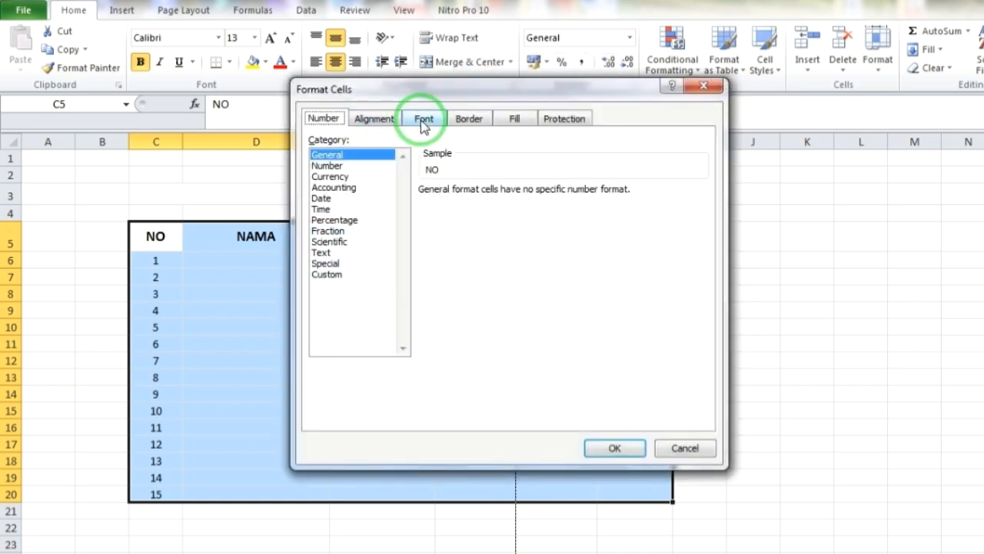
pyautogui.click(466, 121)
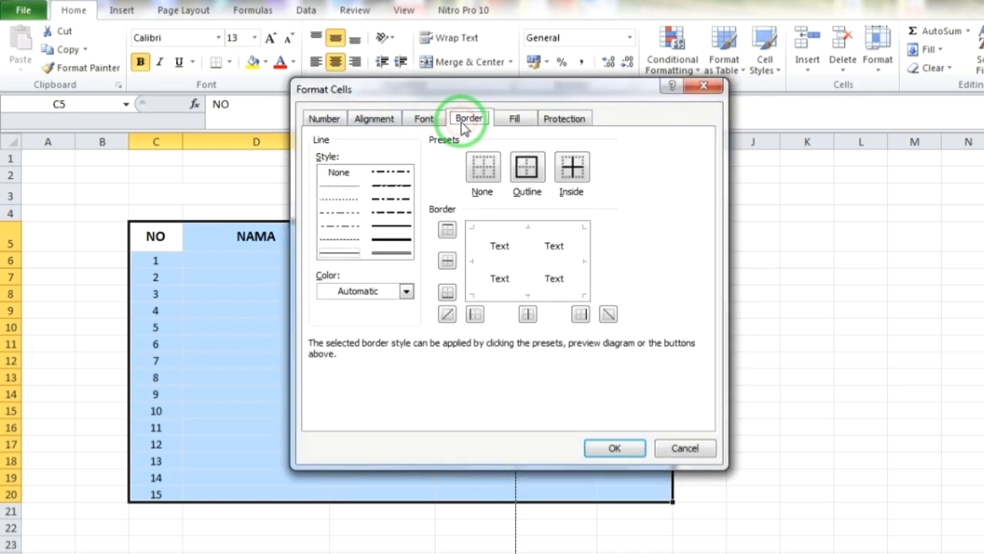
pyautogui.click(473, 259)
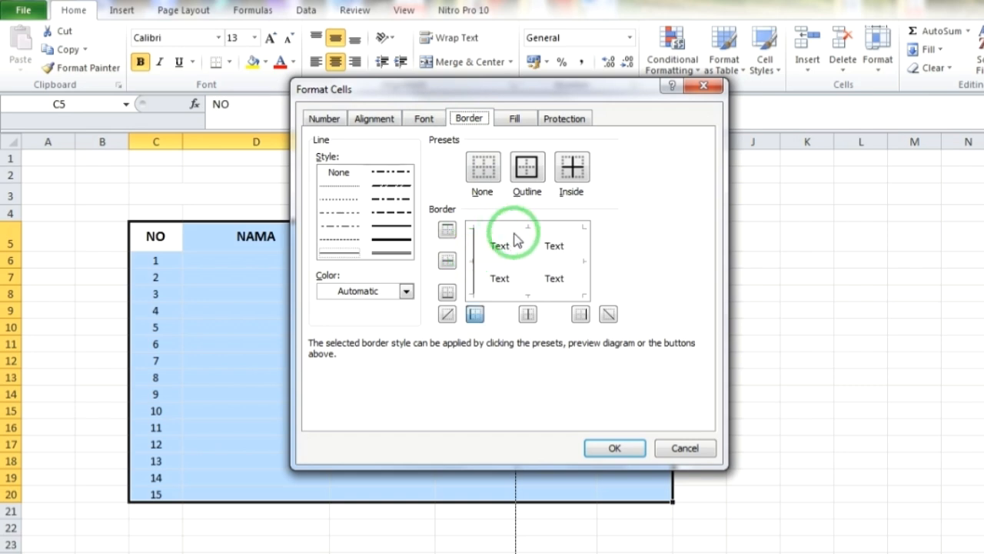
pyautogui.click(512, 227)
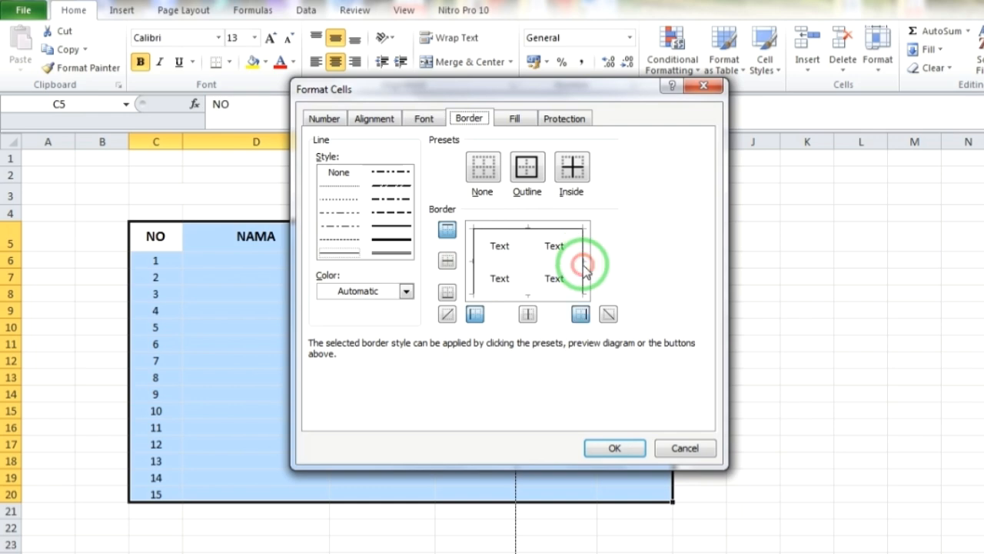
pyautogui.click(555, 297)
pyautogui.click(524, 254)
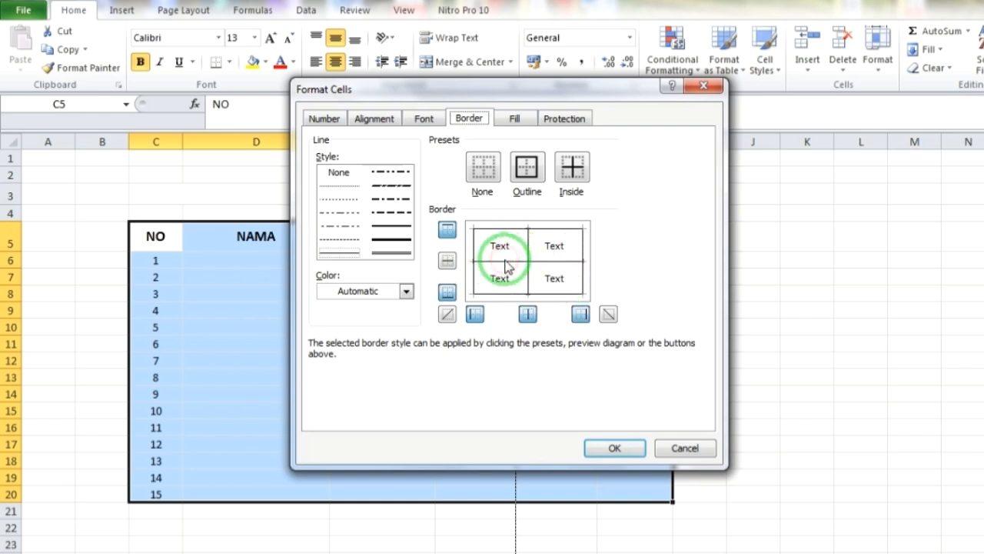
pyautogui.click(505, 264)
pyautogui.click(611, 448)
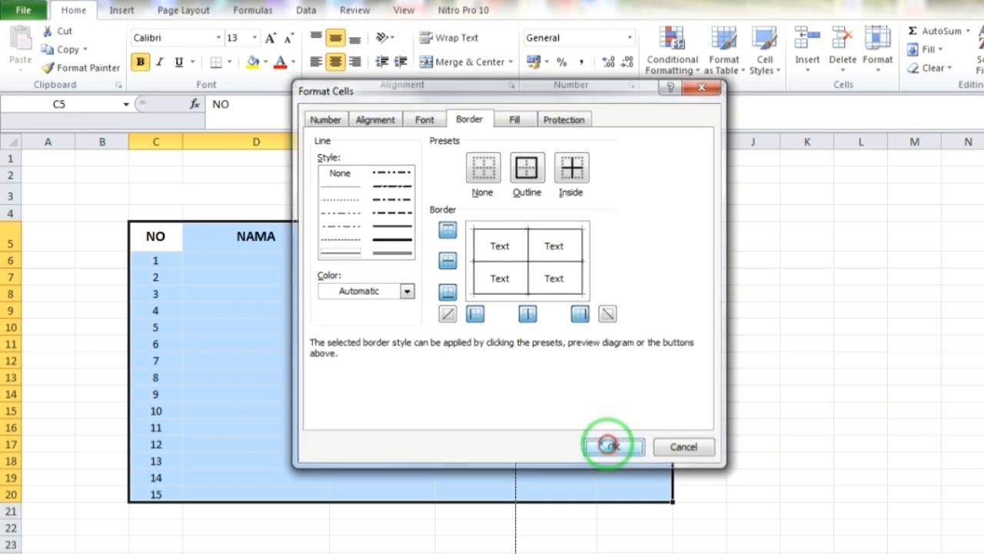
pyautogui.click(779, 360)
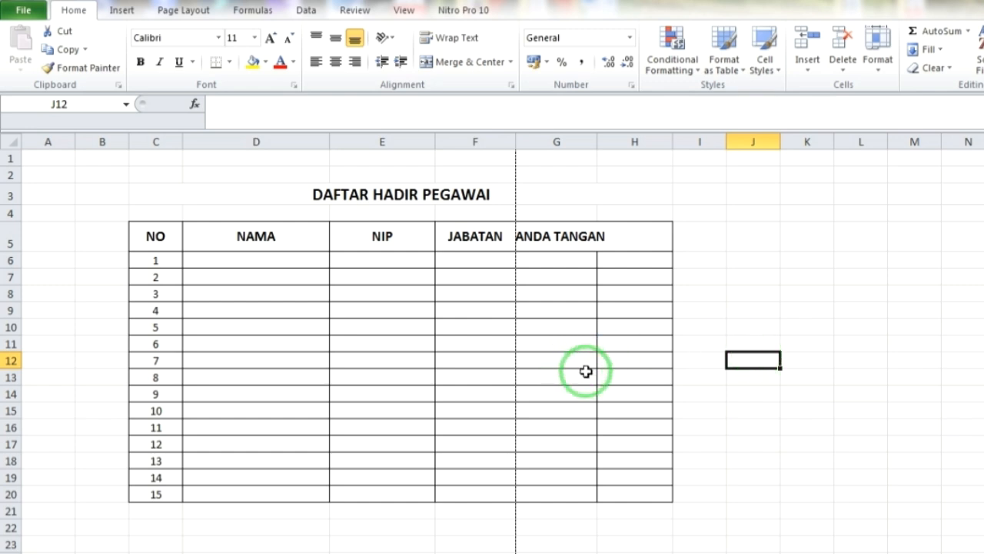
# - Delete the empty column B beside the table
pyautogui.click(102, 138)
pyautogui.rightClick(102, 137)
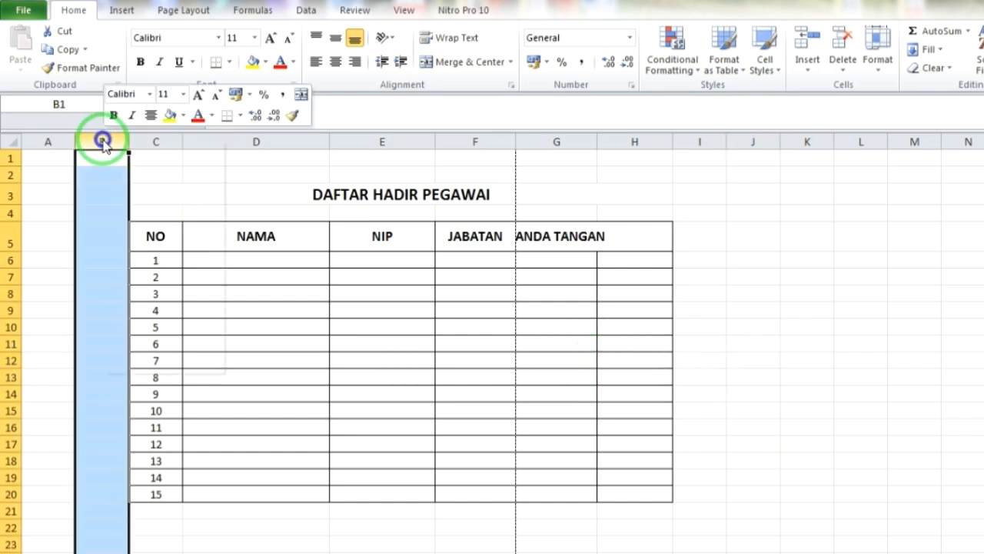
pyautogui.click(129, 266)
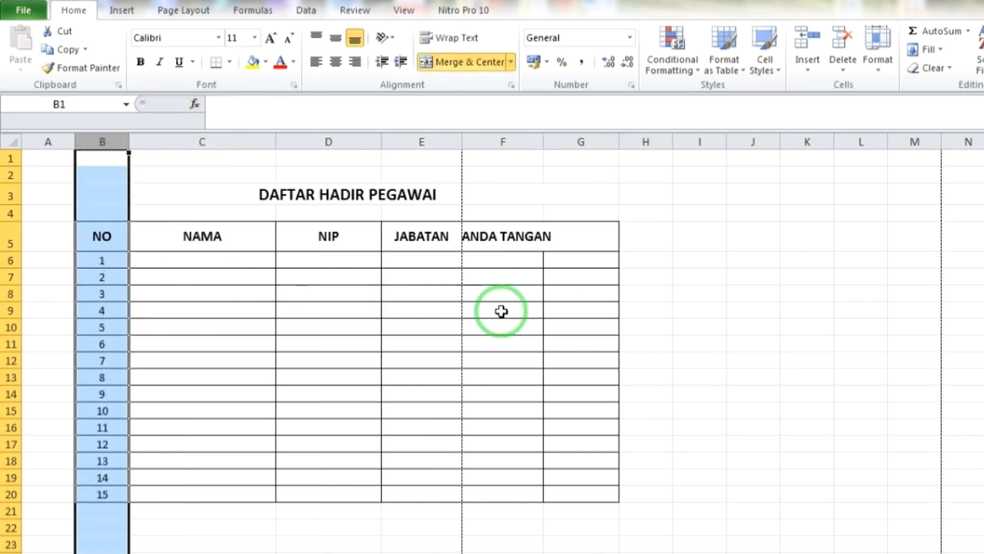
# - Narrow the NO column B and slightly narrow the NAMA column C
pyautogui.click(656, 313)
pyautogui.moveTo(128, 142); pyautogui.dragTo(111, 144)
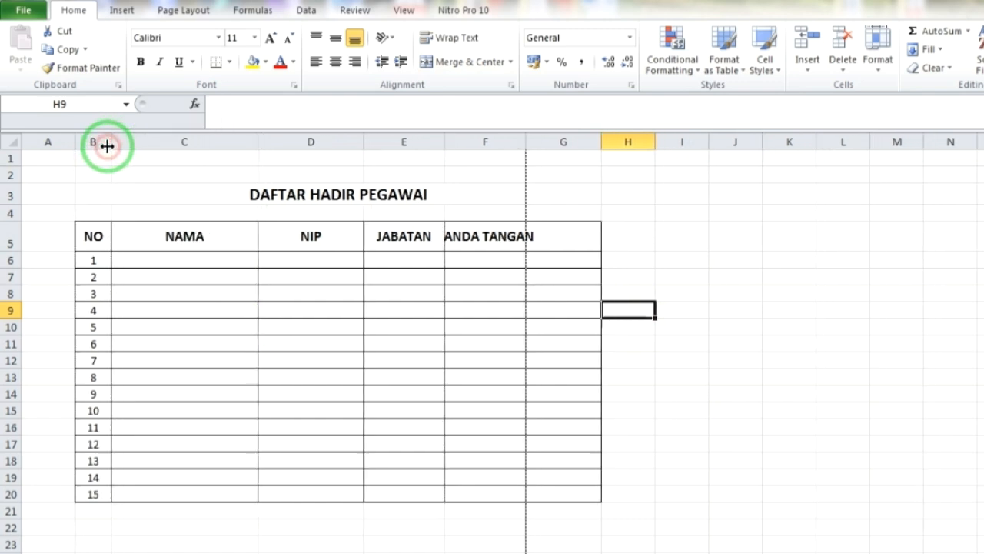
pyautogui.moveTo(258, 143); pyautogui.dragTo(239, 144)
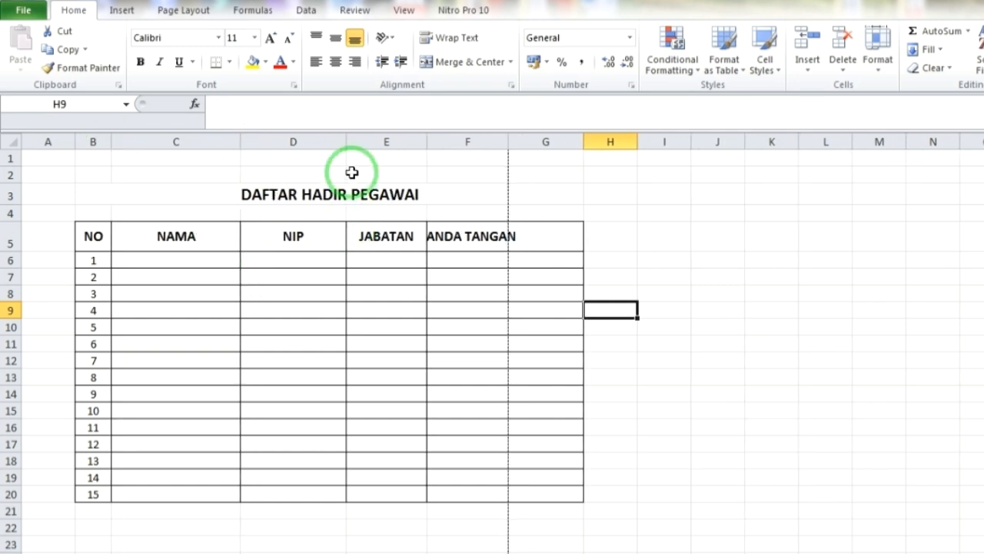
# - Merge and center the TANDA TANGAN header across cells F5:G5
pyautogui.click(470, 237)
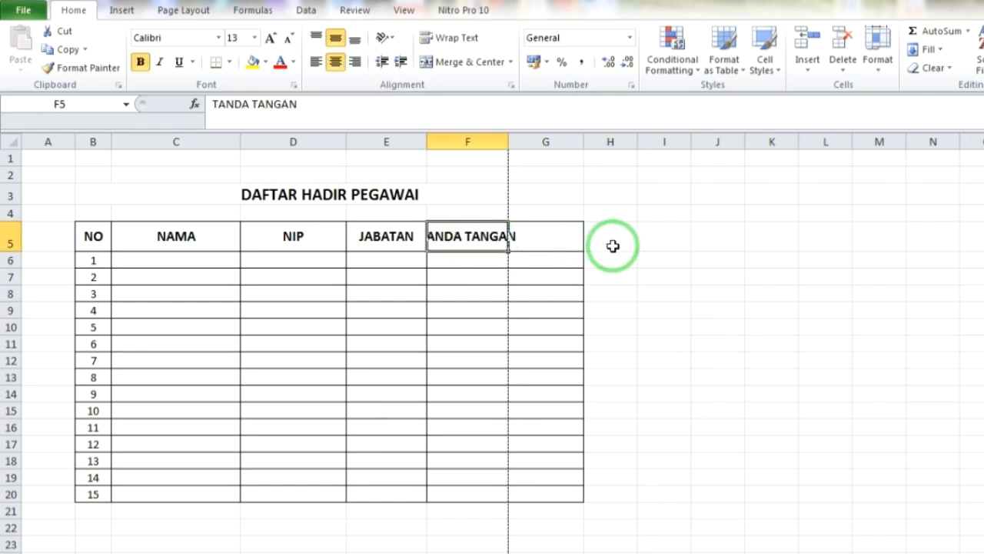
pyautogui.moveTo(458, 234); pyautogui.dragTo(527, 243)
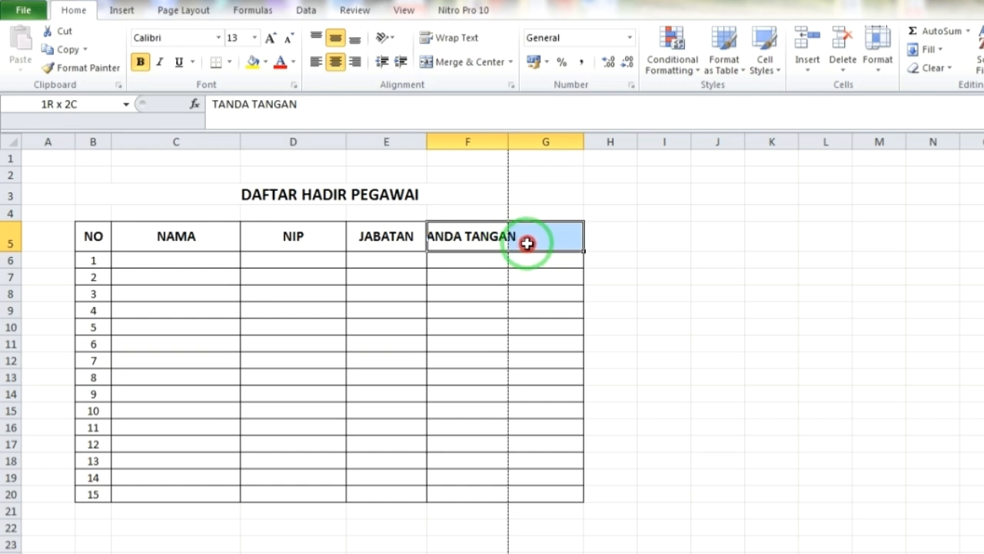
pyautogui.click(467, 63)
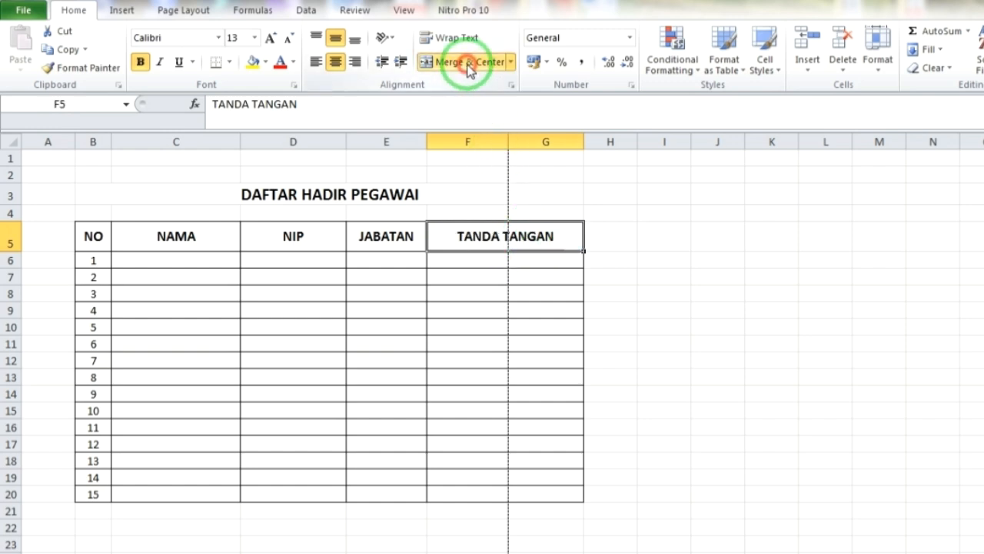
pyautogui.click(688, 389)
# - Enter four employees' first names in the NAMA column, one per row in C6:C9
pyautogui.click(199, 260)
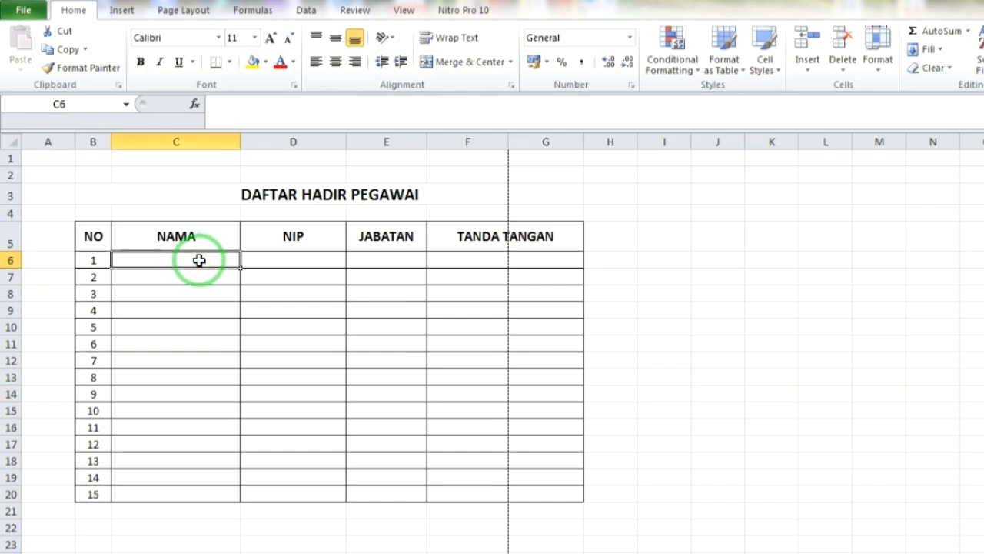
pyautogui.write('KE')
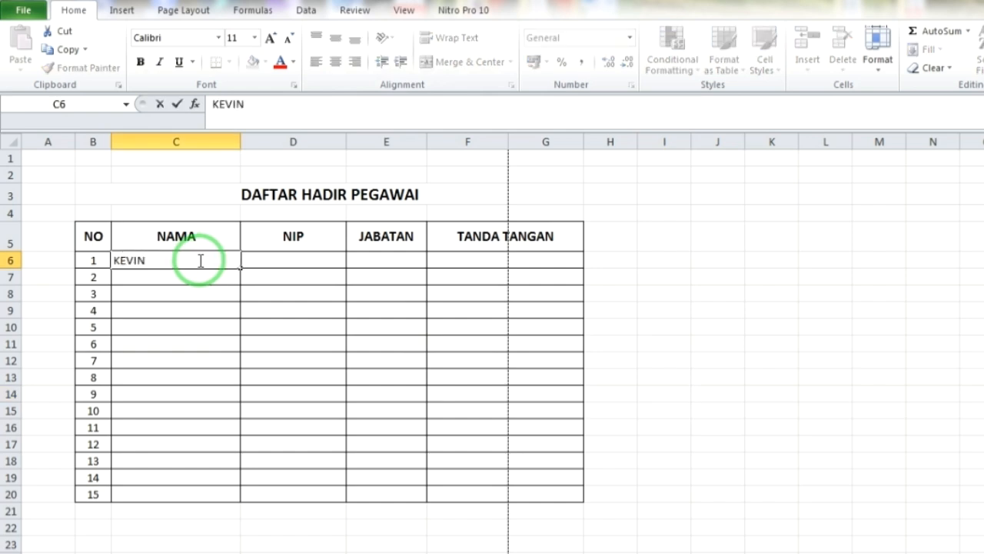
pyautogui.write('VIN')
pyautogui.press('Return')
pyautogui.press('Return')
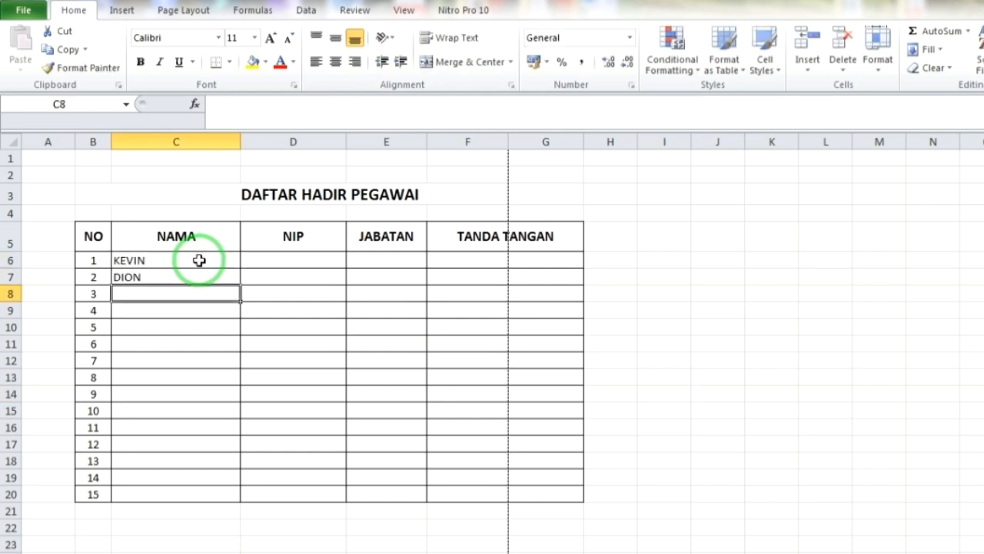
pyautogui.write('YA')
pyautogui.press('Return')
pyautogui.write('IKHSAN')
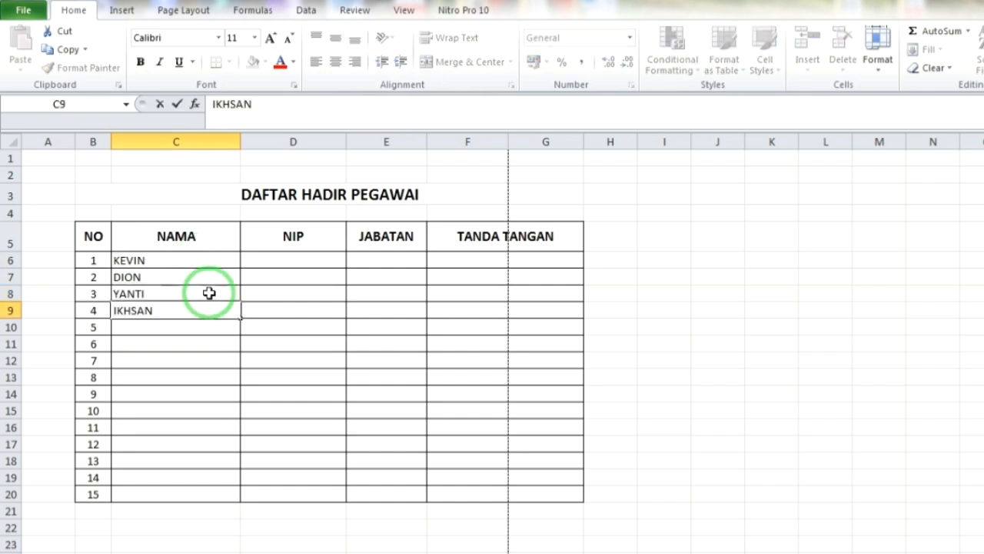
pyautogui.click(221, 358)
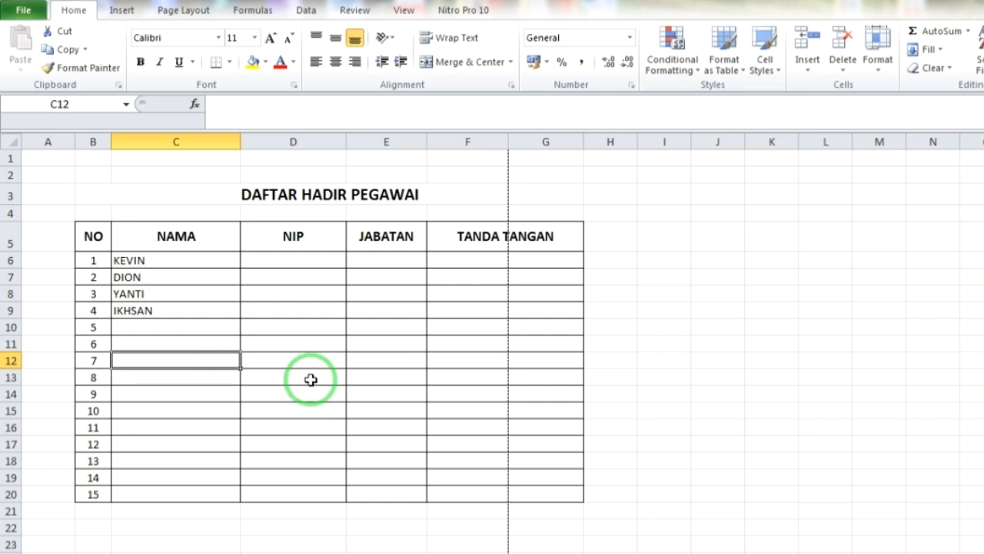
pyautogui.click(294, 259)
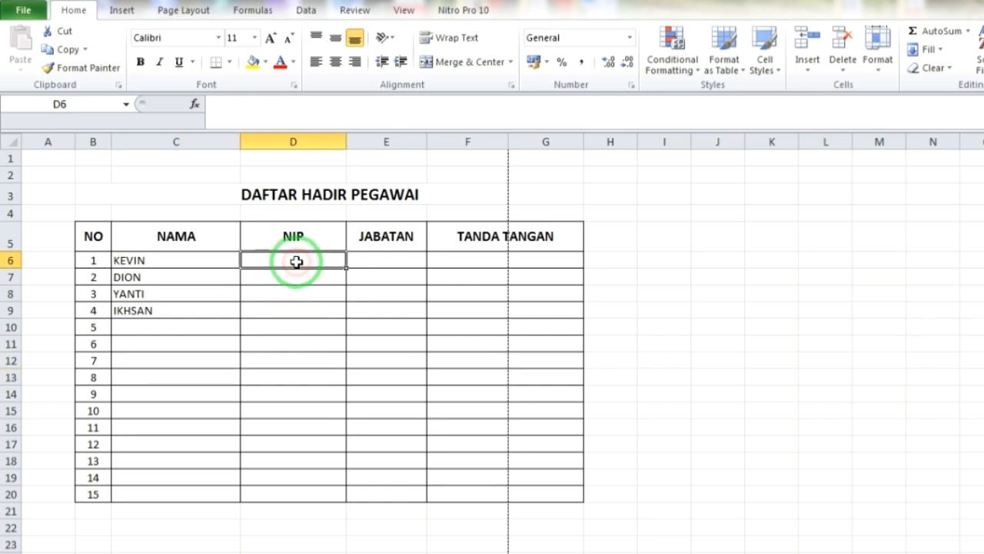
pyautogui.click(393, 257)
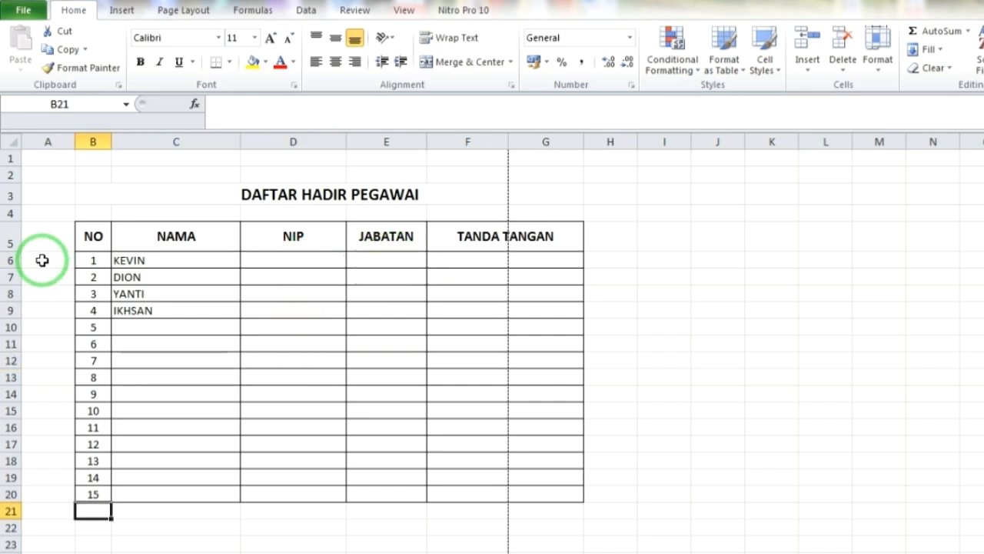
# - Set the height of rows 6 to 20 to 20
pyautogui.moveTo(9, 260); pyautogui.dragTo(16, 493)
pyautogui.click(883, 64)
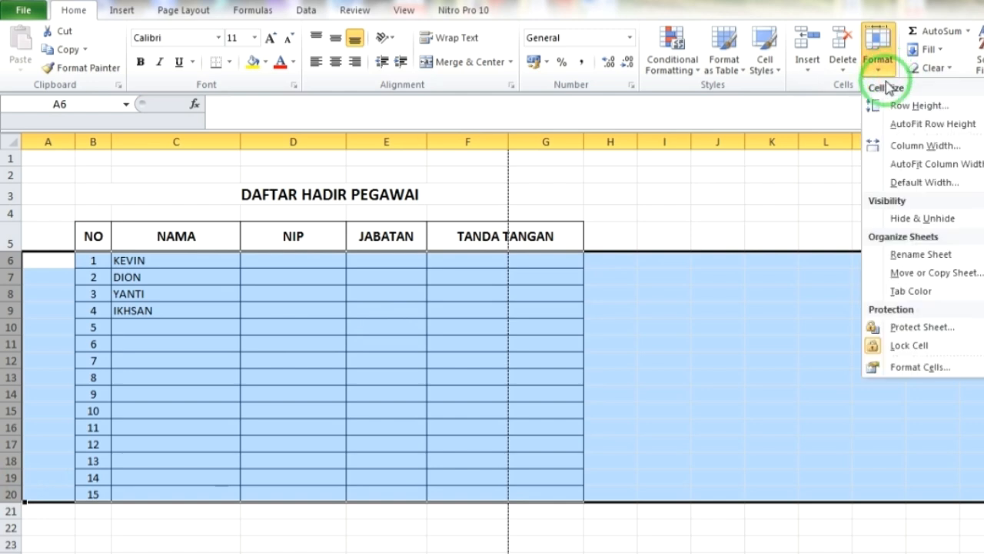
pyautogui.click(890, 107)
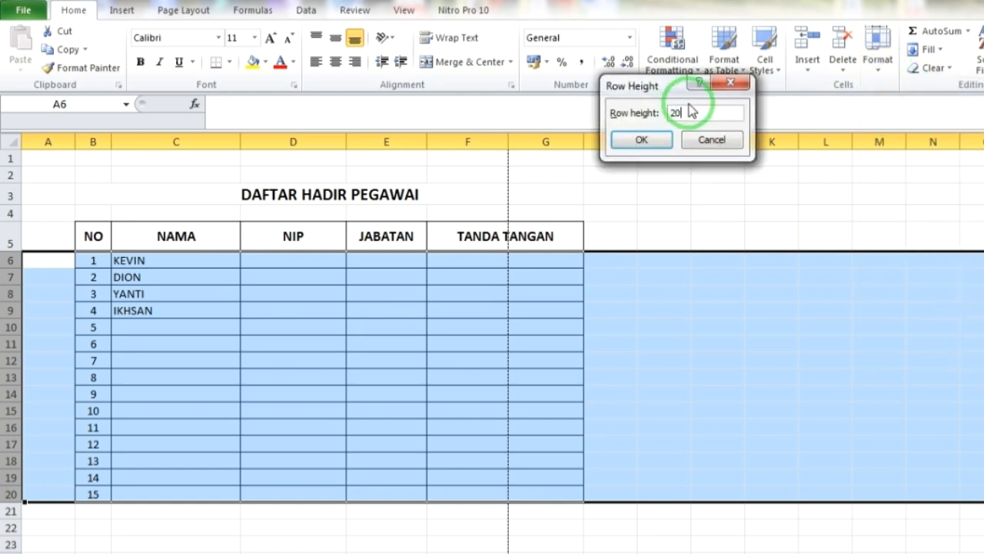
pyautogui.press('Return')
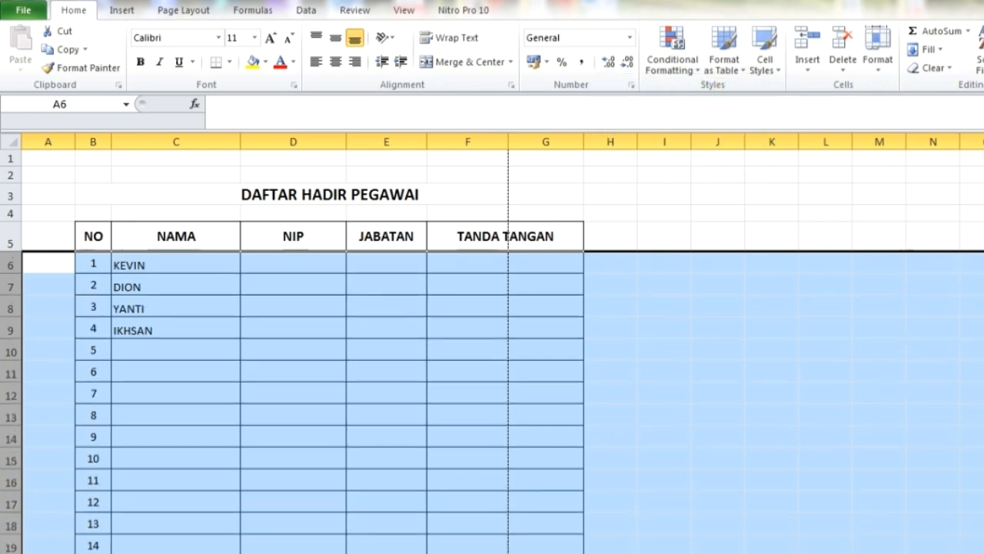
# - Vertically center the contents of the NAMA cells C6:C20 with Middle Align
pyautogui.scroll(-1, 492, 354)
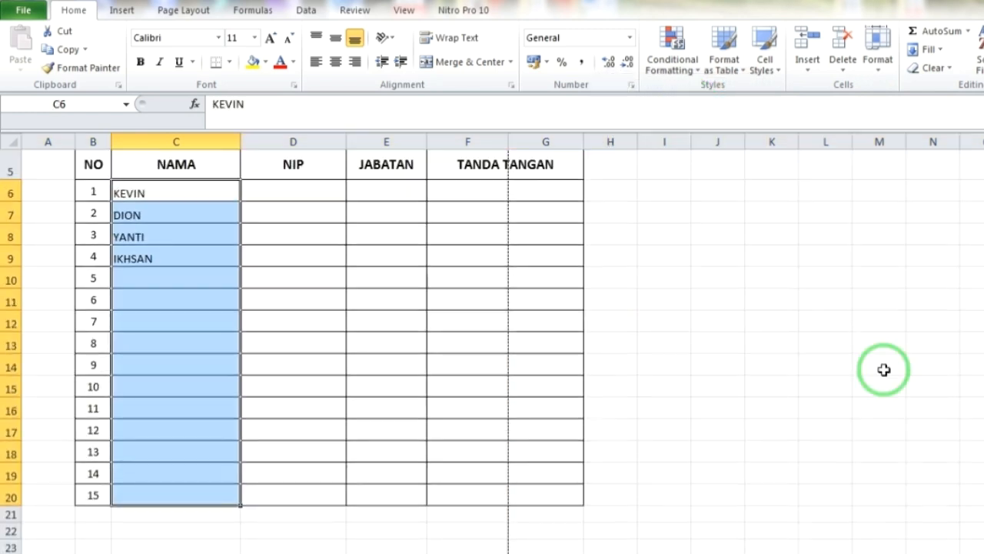
pyautogui.click(835, 362)
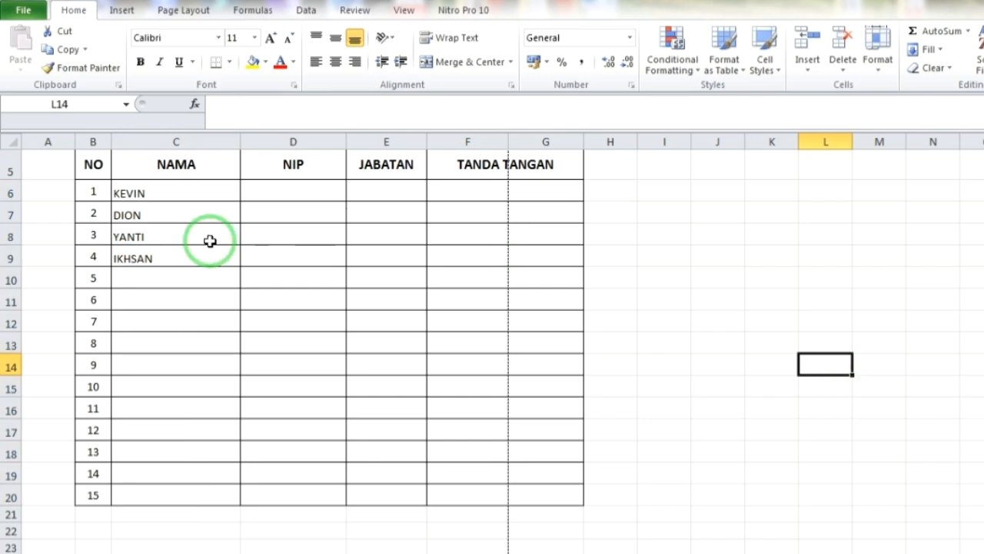
pyautogui.moveTo(162, 191); pyautogui.dragTo(165, 481)
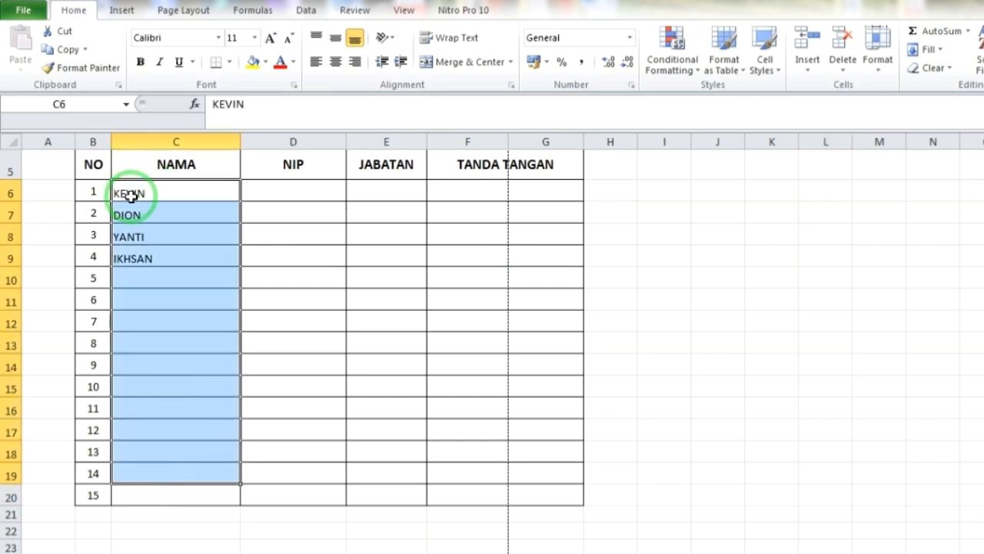
pyautogui.moveTo(131, 192); pyautogui.dragTo(146, 492)
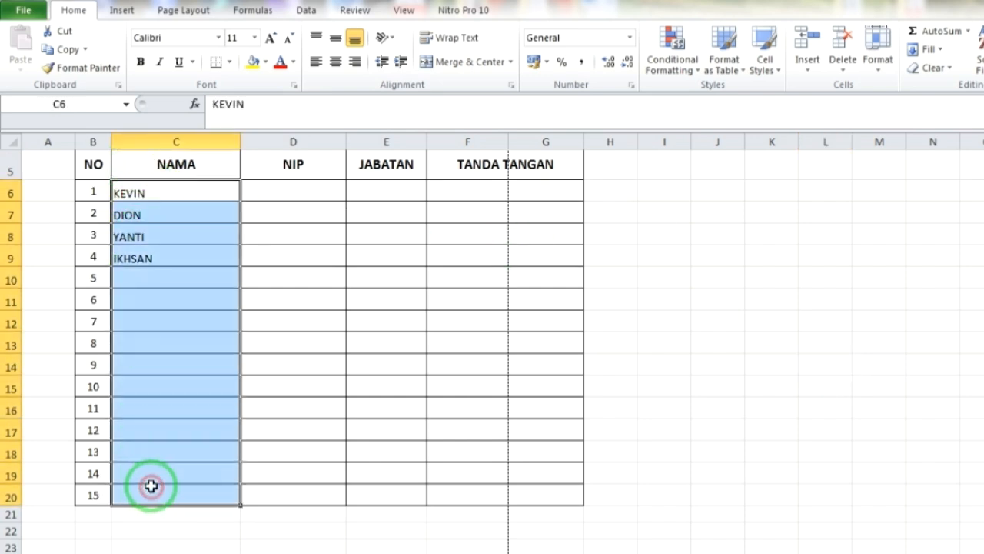
pyautogui.click(334, 40)
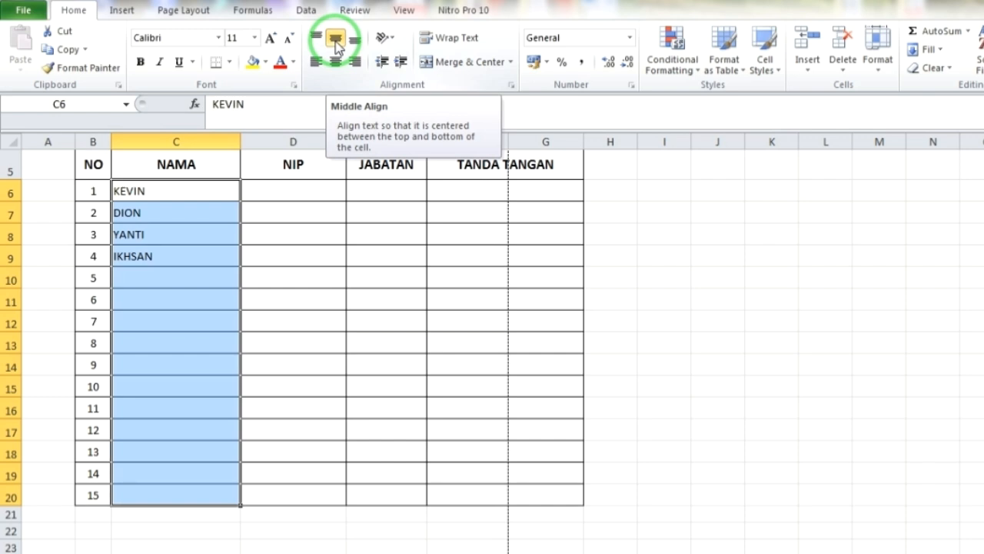
pyautogui.click(666, 318)
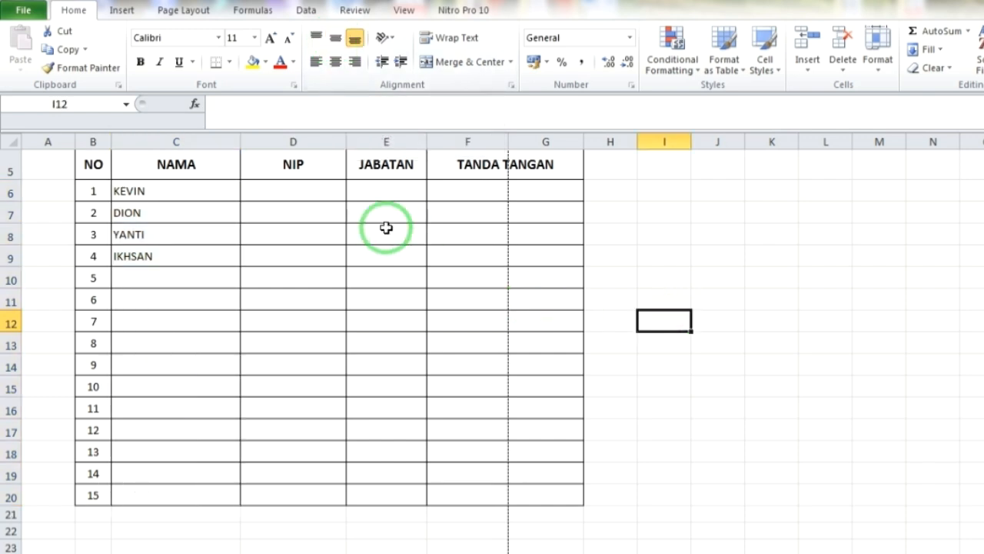
# - Merge and center the signature cells F6:G19 in vertical pairs, each block spanning two rows of one column
pyautogui.scroll(1, 492, 339)
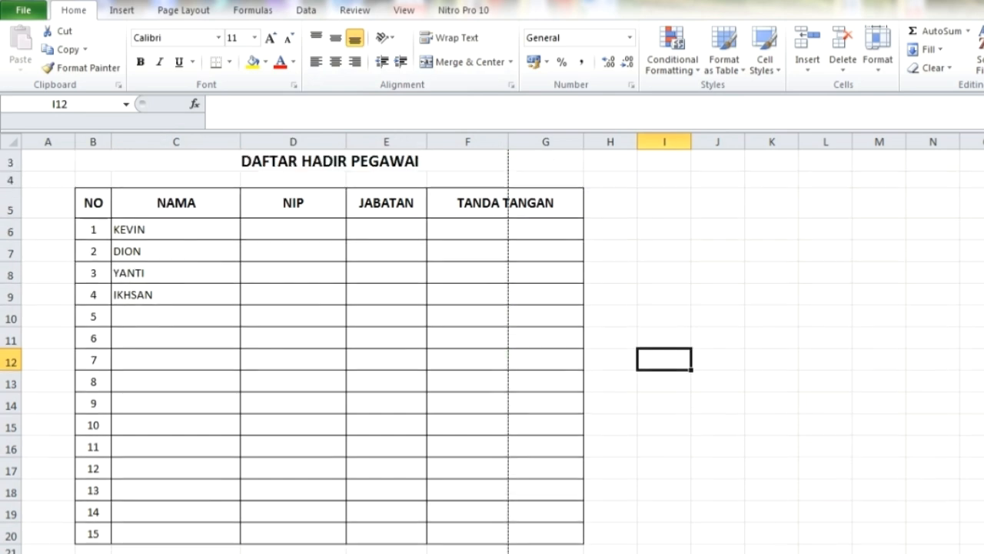
pyautogui.moveTo(477, 229); pyautogui.dragTo(483, 244)
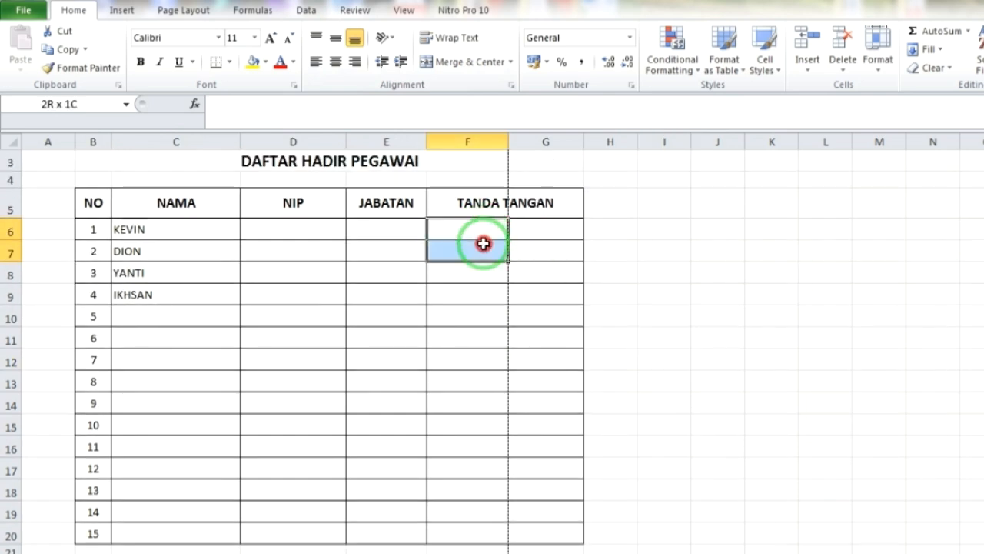
pyautogui.click(483, 61)
pyautogui.moveTo(533, 228); pyautogui.dragTo(585, 526)
pyautogui.click(467, 62)
pyautogui.click(479, 240)
pyautogui.click(662, 447)
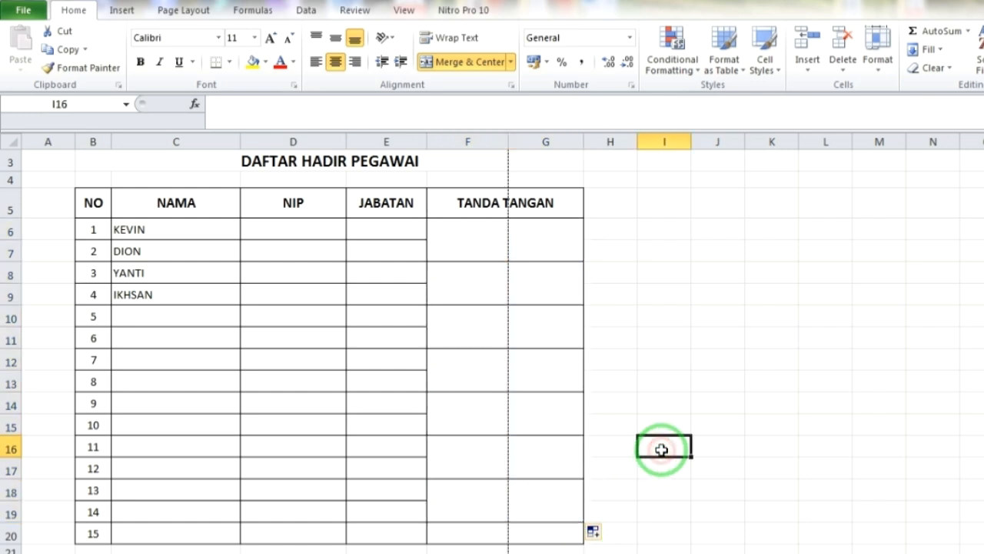
# - Enter 1 in the signature cell F6 and the formula =F6+1 in G6
pyautogui.click(466, 243)
pyautogui.write('1')
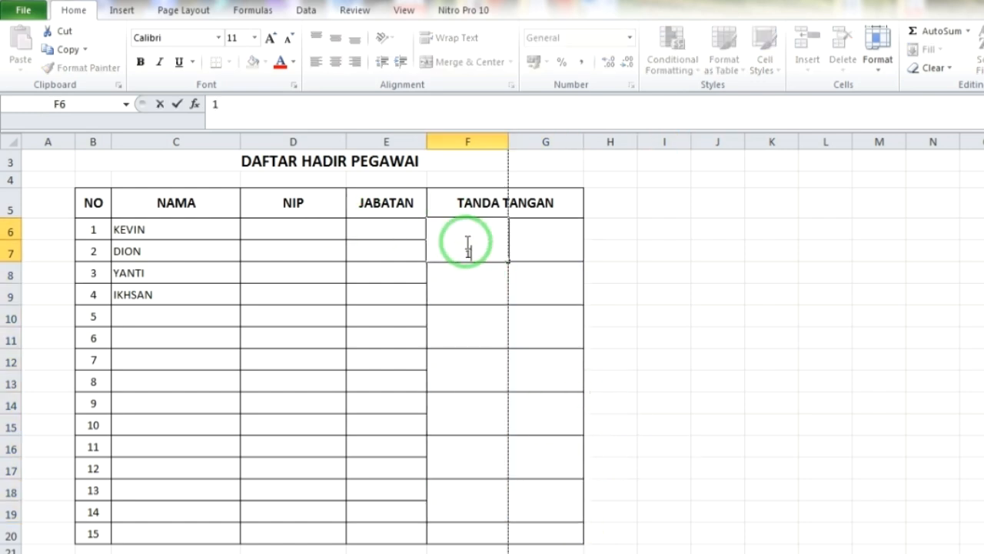
pyautogui.click(626, 363)
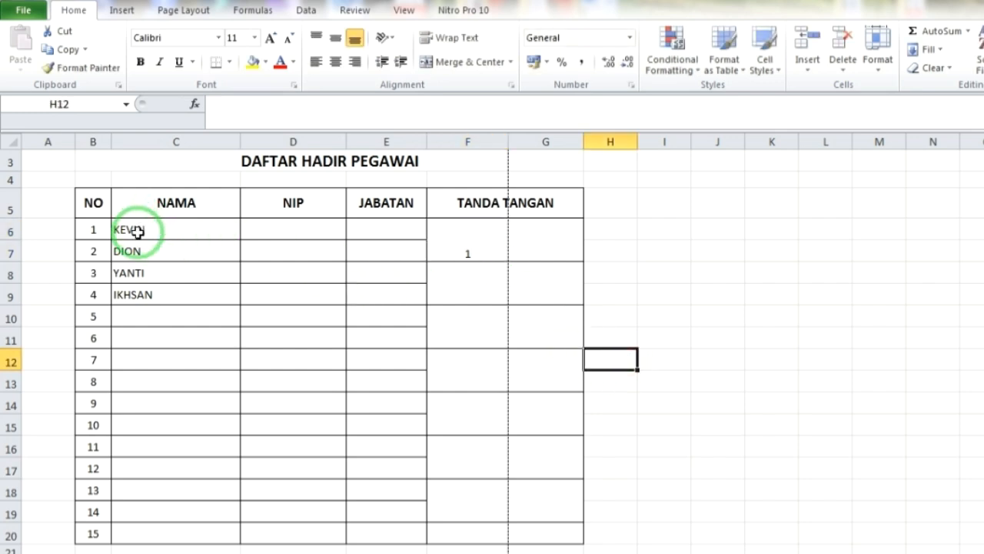
pyautogui.click(477, 244)
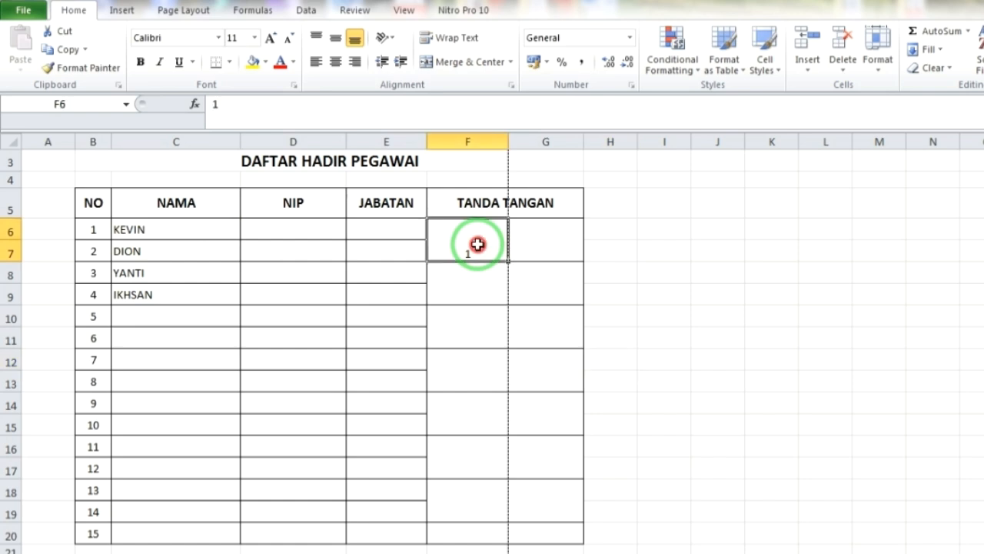
pyautogui.click(552, 244)
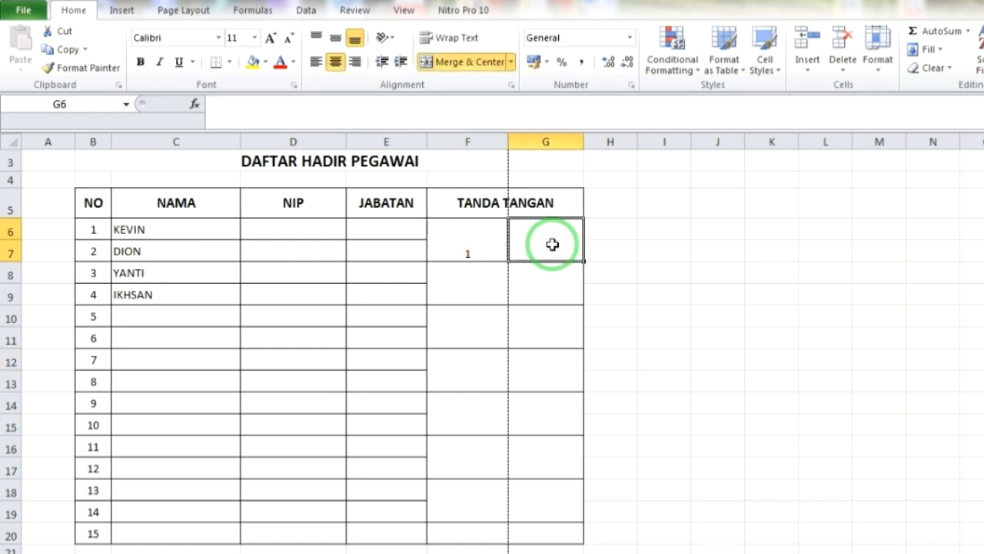
pyautogui.write('=')
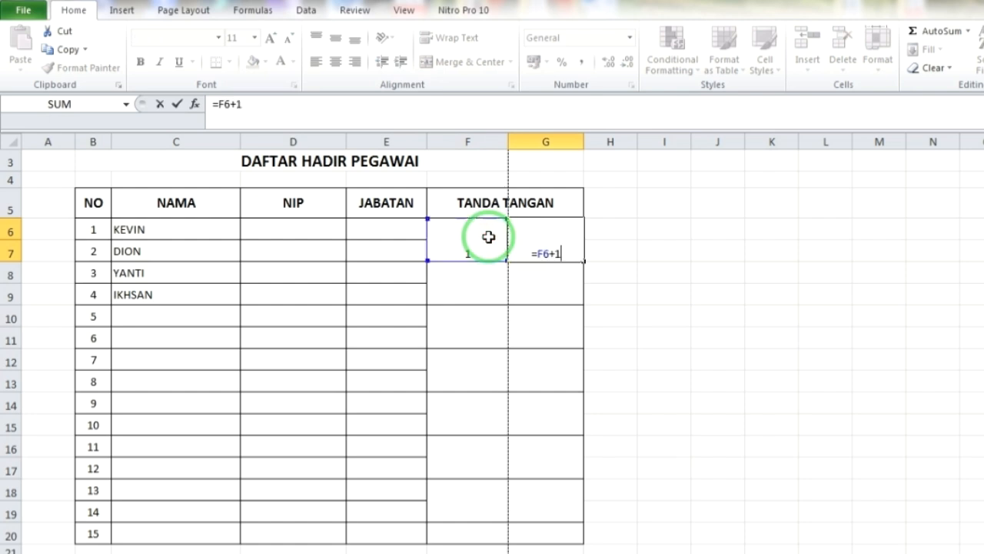
pyautogui.press('Return')
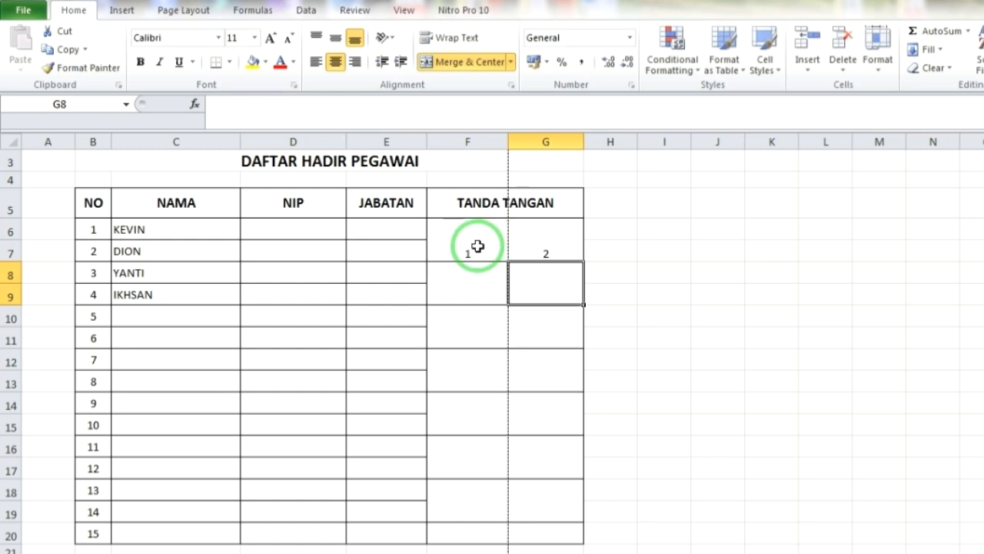
# - Enter the formula =G6+1 in the signature cell F8
pyautogui.click(504, 247)
pyautogui.moveTo(506, 246); pyautogui.dragTo(529, 255)
pyautogui.click(475, 287)
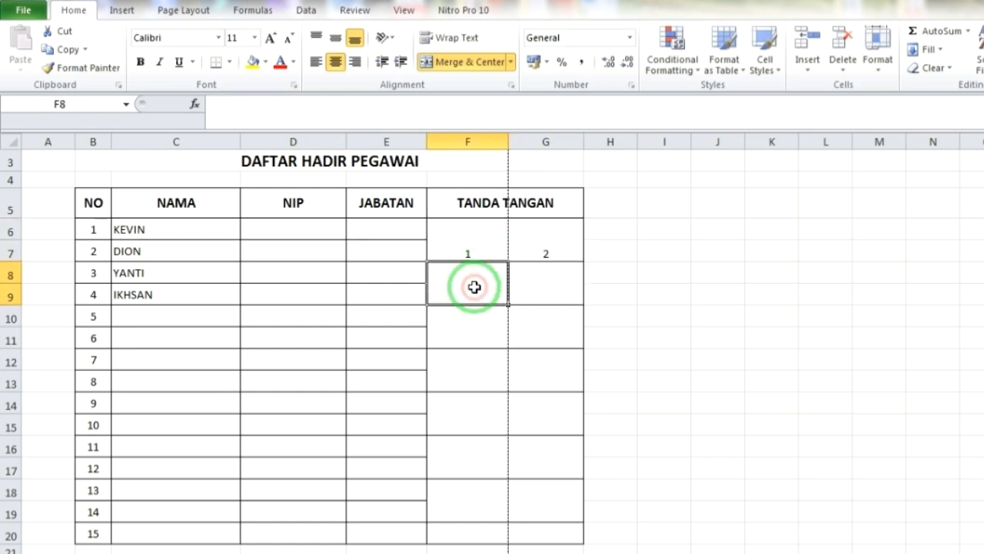
pyautogui.write('=')
pyautogui.click(552, 250)
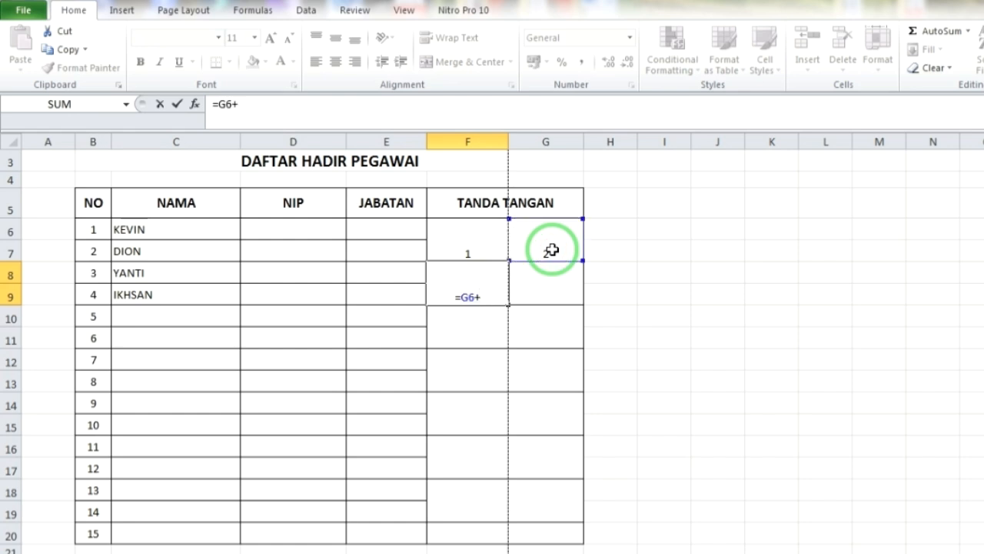
pyautogui.press('Return')
# - Enter the formula =F8+1 in G8 and fill the F8:G9 numbering formulas down to row 19
pyautogui.click(556, 279)
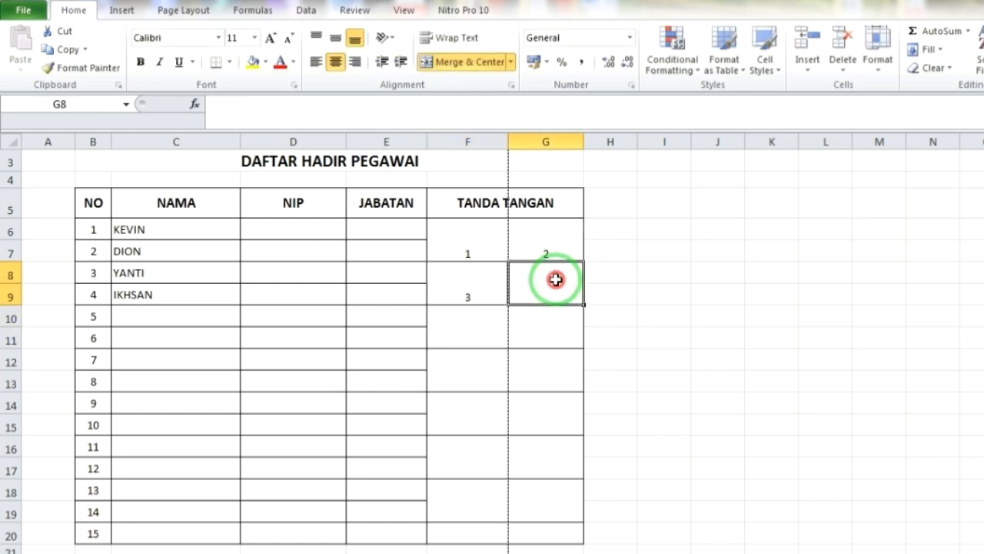
pyautogui.write('=')
pyautogui.click(489, 283)
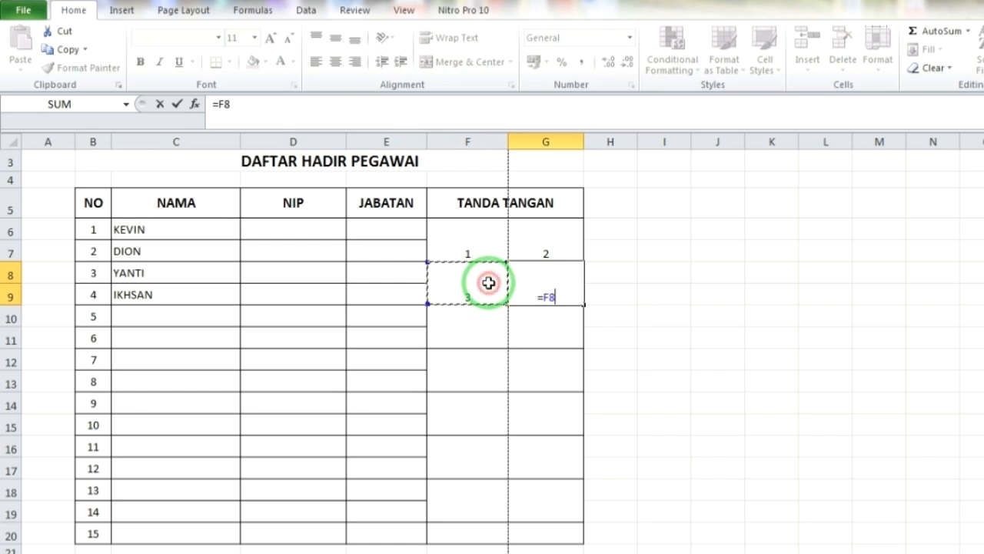
pyautogui.write('+')
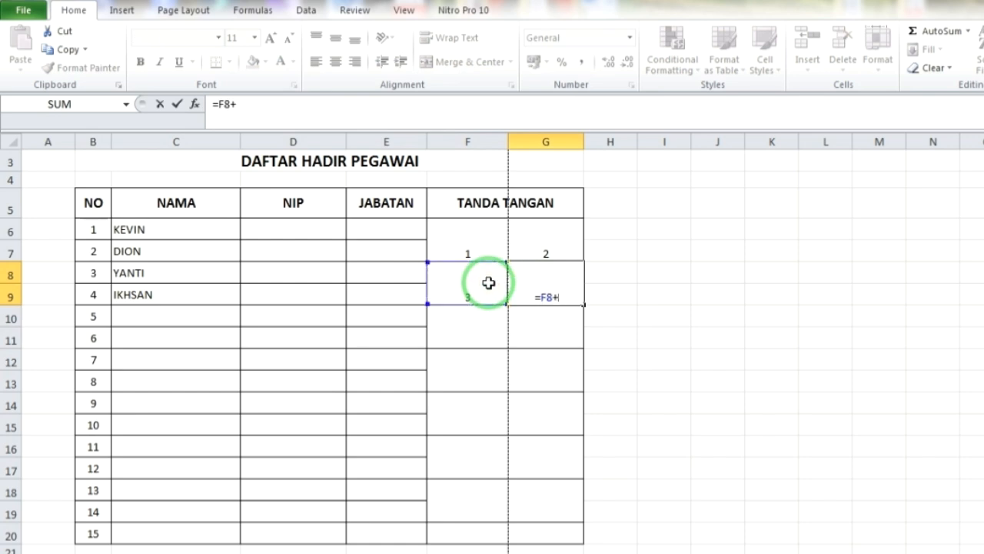
pyautogui.write('1')
pyautogui.press('Return')
pyautogui.moveTo(470, 288); pyautogui.dragTo(583, 492)
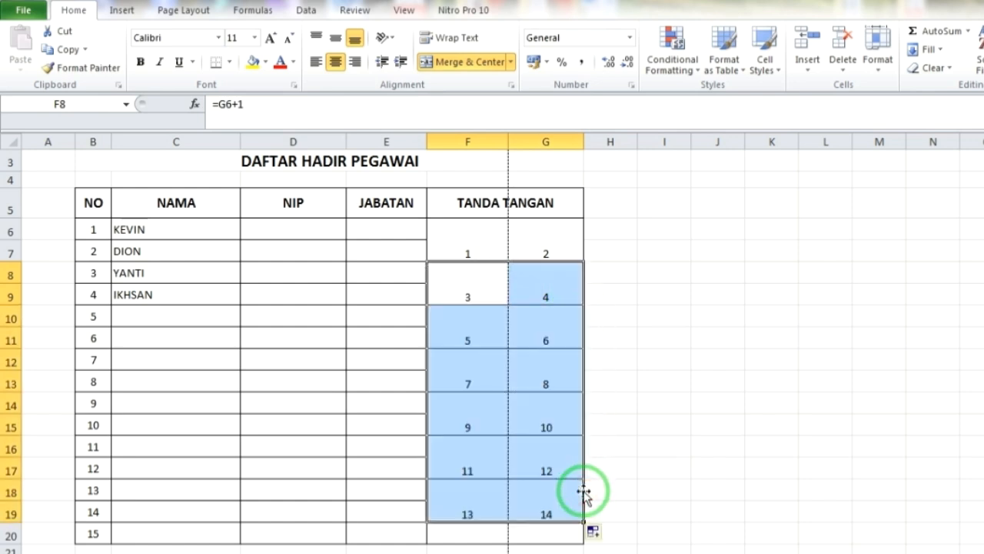
# - Align the signature numbers in F6:G19 to the top left of their cells and set their font size to 9
pyautogui.moveTo(477, 242); pyautogui.dragTo(515, 304)
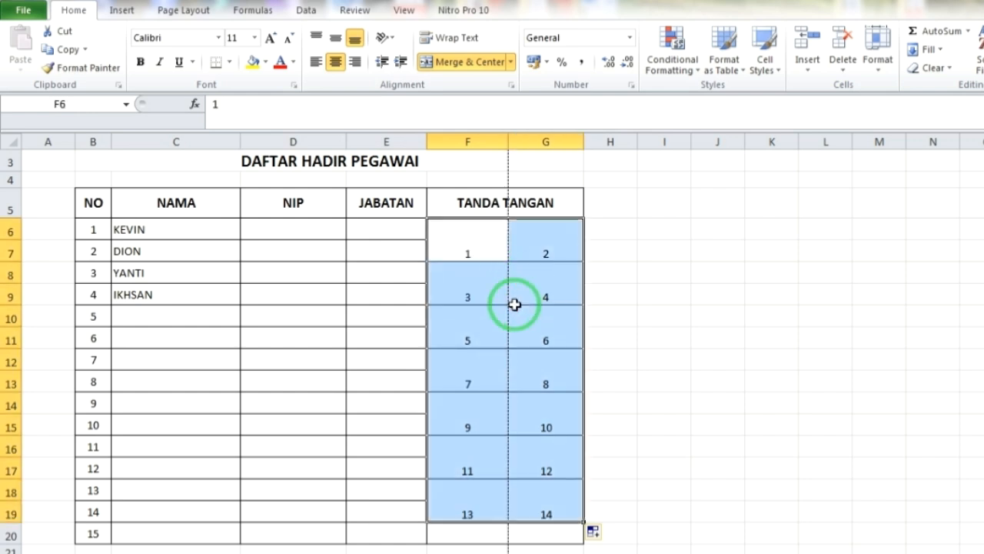
pyautogui.click(315, 61)
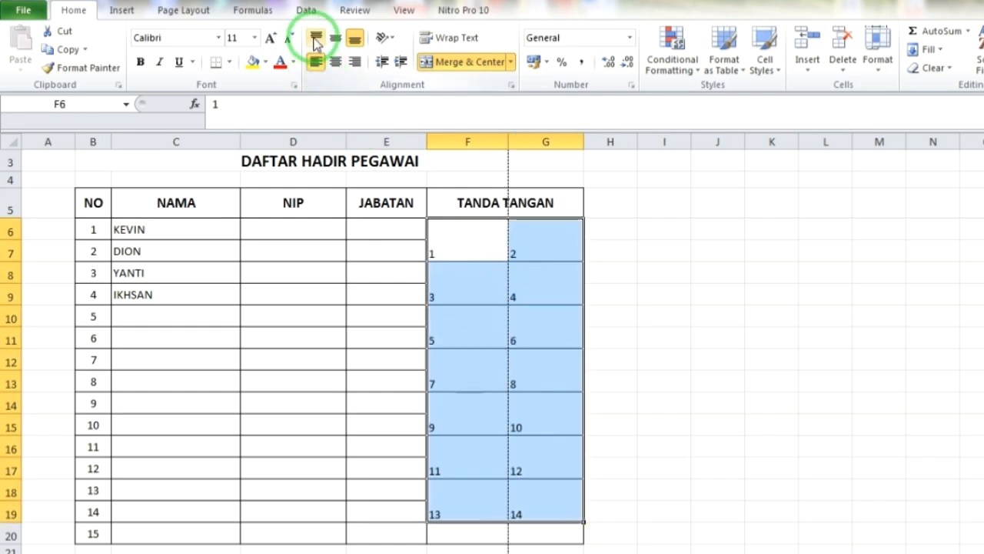
pyautogui.click(315, 39)
pyautogui.click(243, 43)
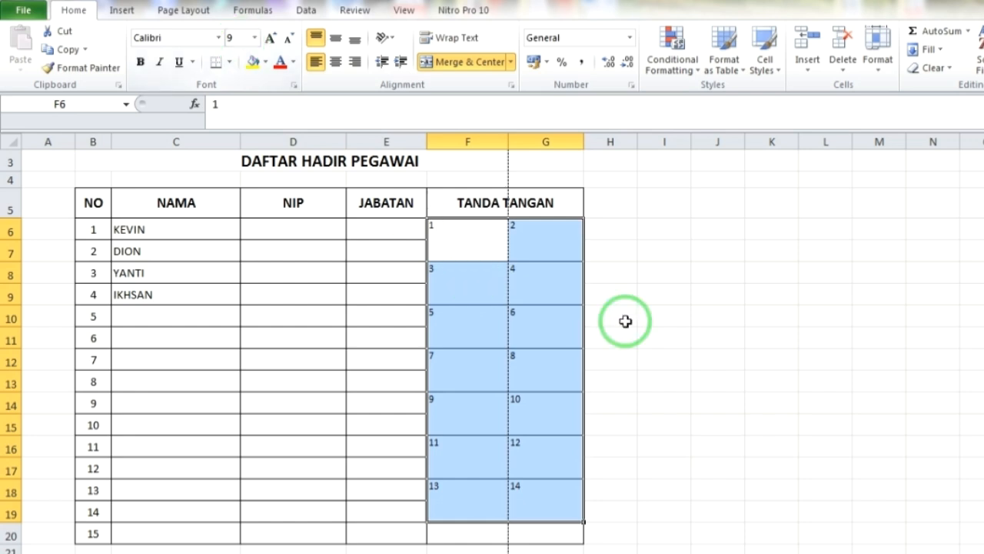
pyautogui.click(666, 340)
pyautogui.click(209, 236)
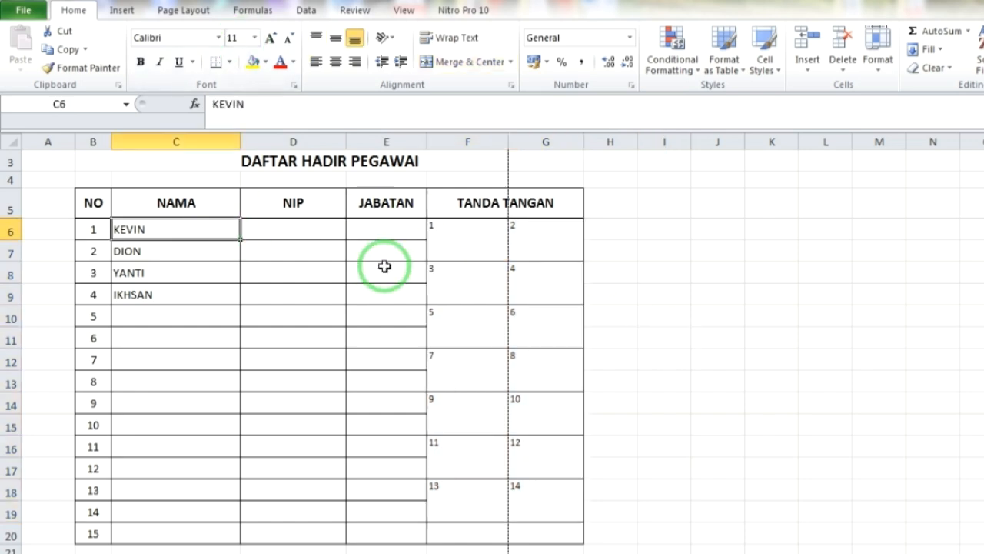
pyautogui.click(466, 240)
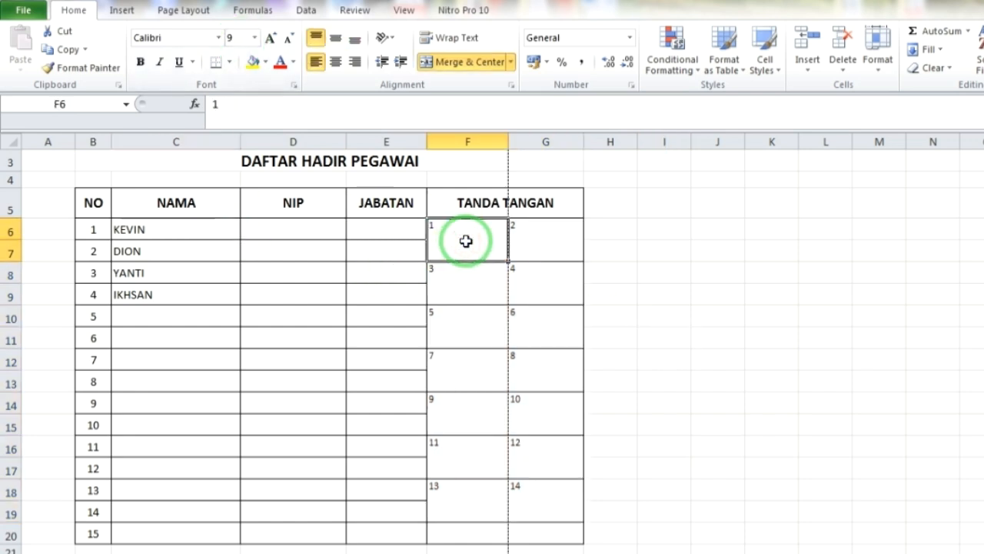
pyautogui.click(206, 249)
pyautogui.click(531, 234)
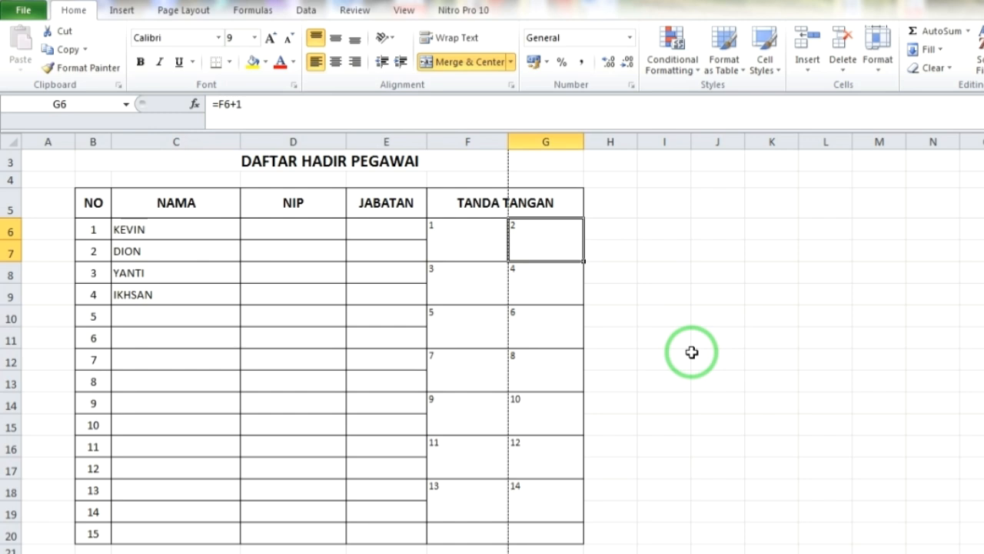
# - Delete the empty column A before the table and set the page margins to 1 cm left and 1.8 cm right
pyautogui.hotkey('ctrl', 'p')
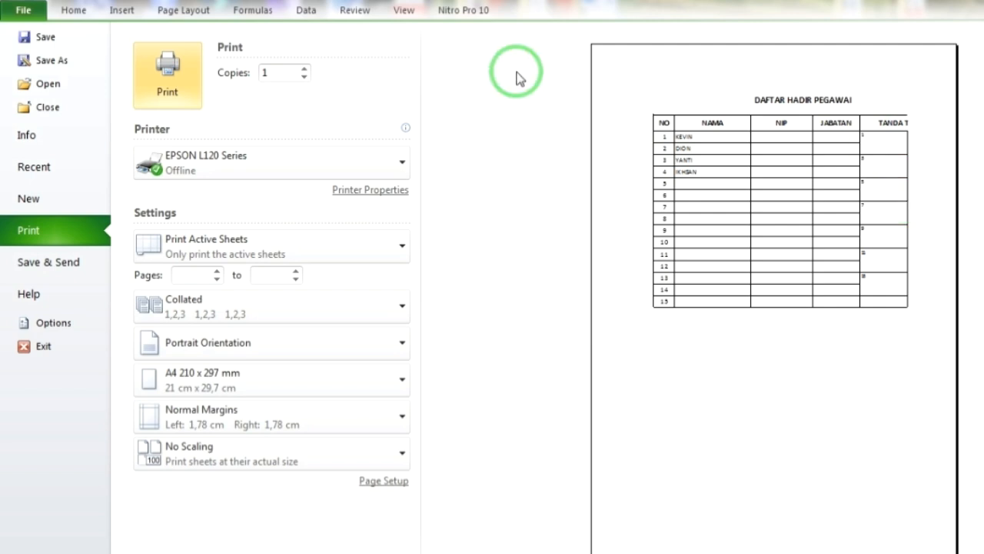
pyautogui.click(73, 10)
pyautogui.hotkey('ctrl', 'p')
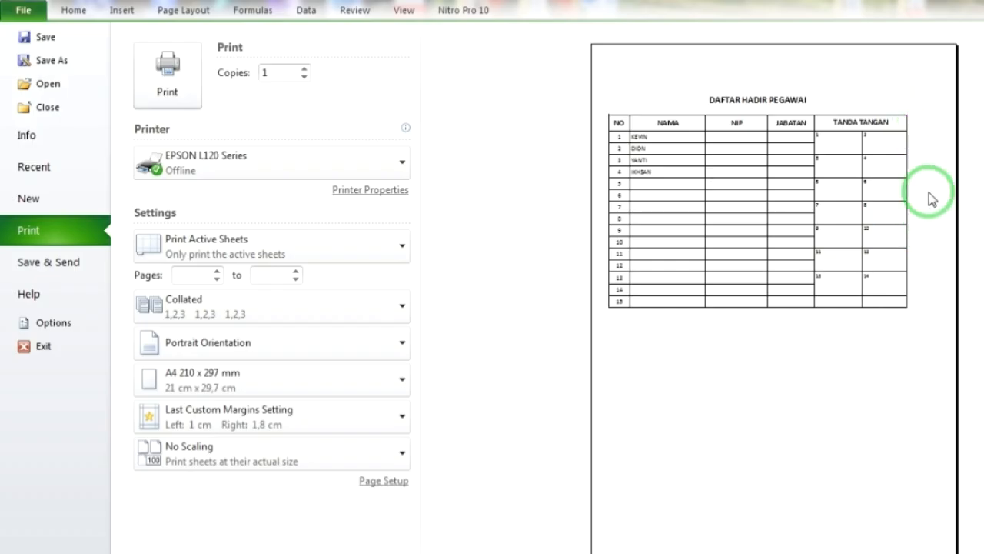
# - Enlarge the printed attendance table with custom scaling and check its print preview
pyautogui.click(73, 11)
pyautogui.hotkey('ctrl', 'p')
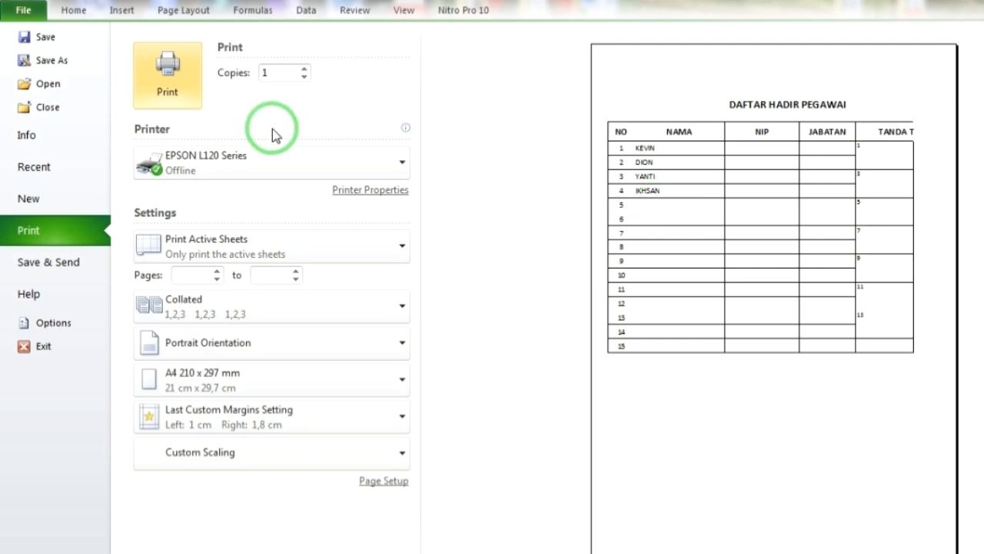
pyautogui.click(75, 11)
pyautogui.click(607, 267)
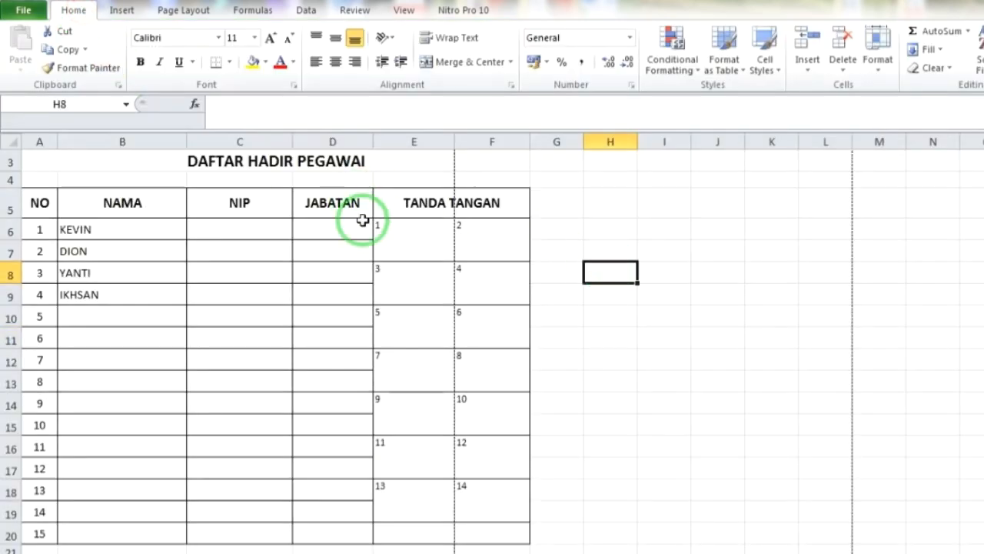
# - Narrow the NAMA, NIP and JABATAN columns and both TANDA TANGAN columns slightly to reduce the table's width
pyautogui.moveTo(173, 144); pyautogui.dragTo(171, 143)
pyautogui.moveTo(274, 138)
pyautogui.mouseDown()
pyautogui.moveTo(262, 137)
pyautogui.moveTo(269, 141)
pyautogui.mouseUp()
pyautogui.moveTo(348, 141); pyautogui.dragTo(341, 143)
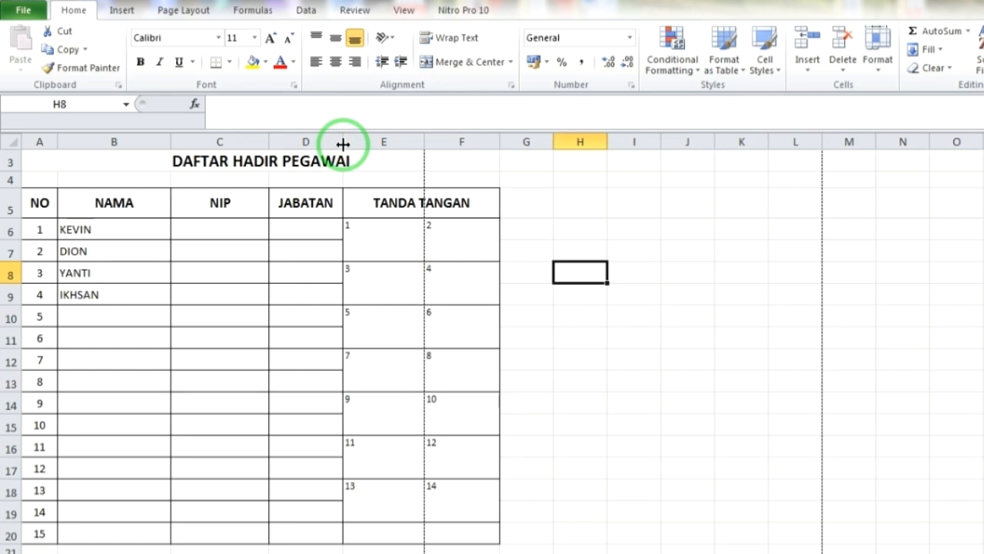
pyautogui.moveTo(424, 138); pyautogui.dragTo(412, 139)
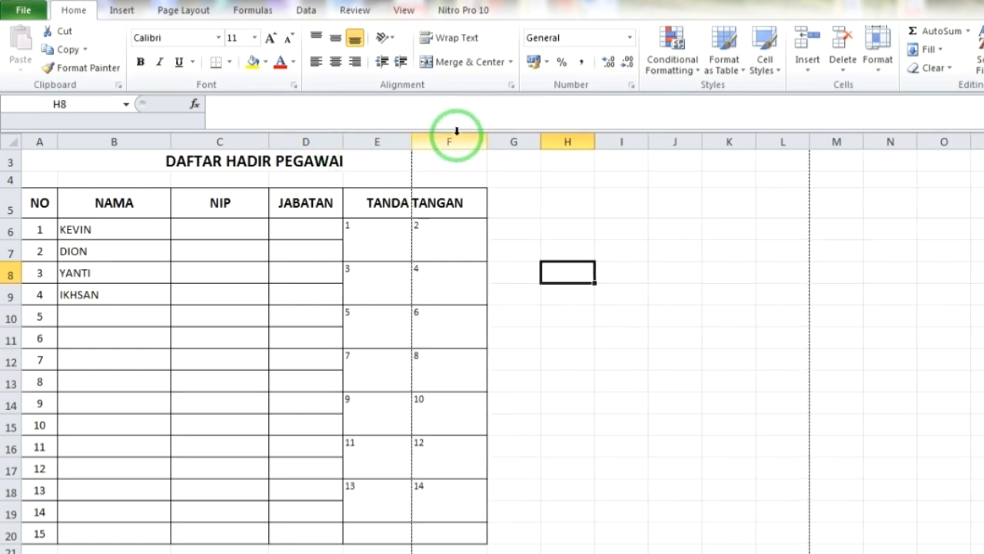
pyautogui.moveTo(484, 143); pyautogui.dragTo(478, 150)
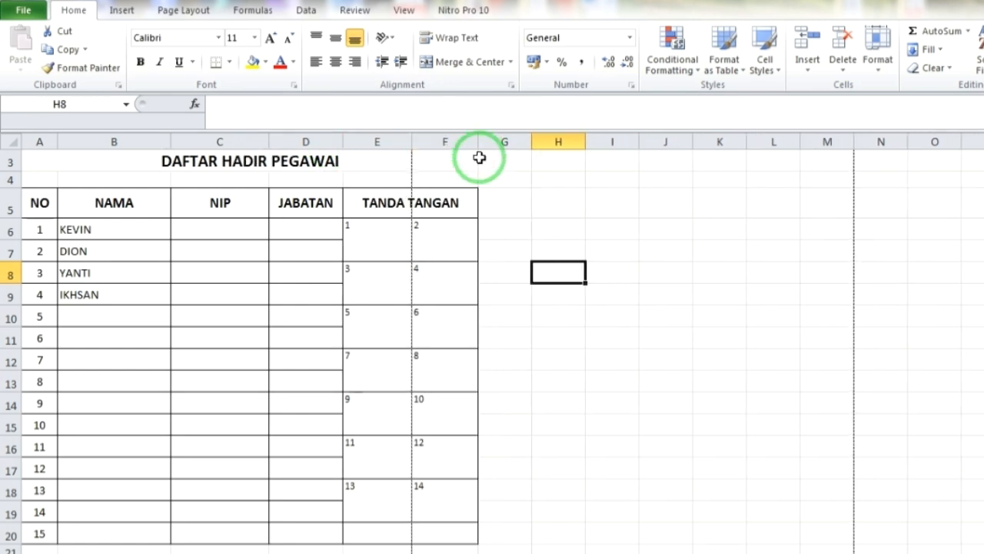
pyautogui.press('Down')
pyautogui.press('Down')
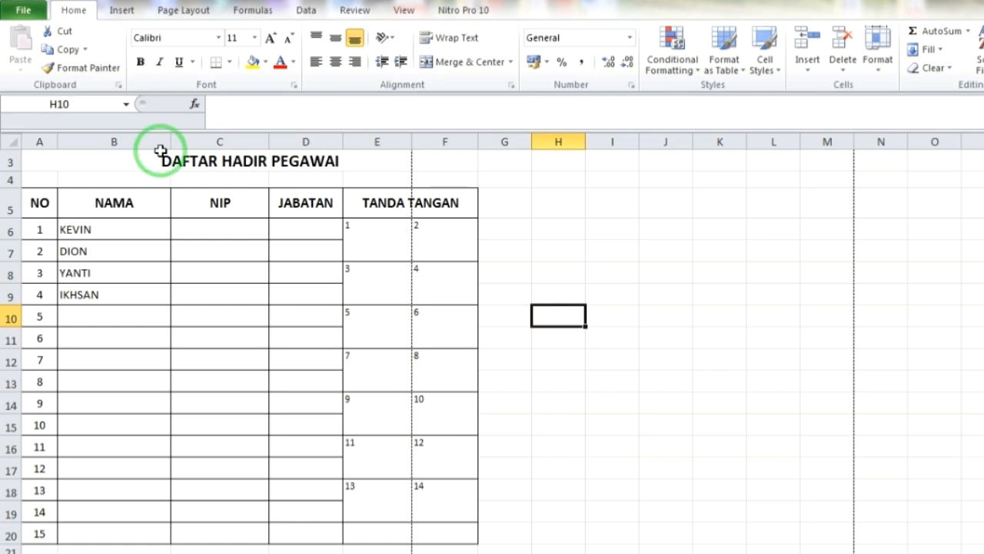
# - Adjust the page margins in the print preview to 1.09 cm left and 0.69 cm right so the whole table fits
pyautogui.hotkey('ctrl', 'p')
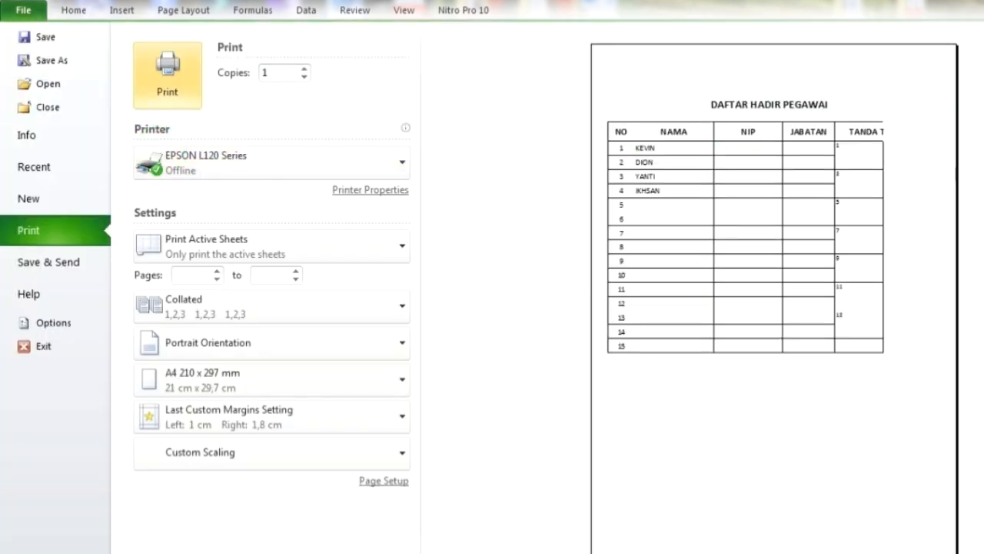
pyautogui.click(983, 553)
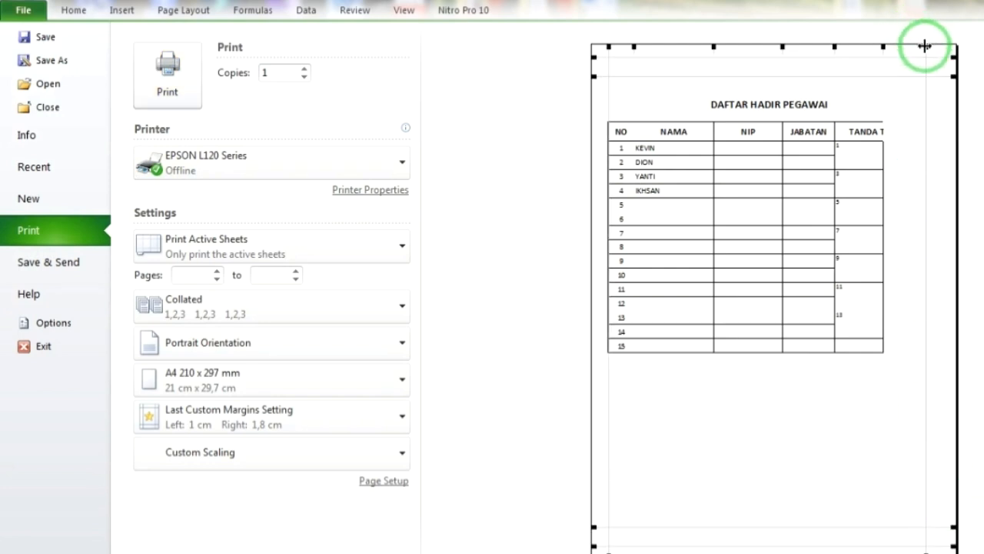
pyautogui.moveTo(925, 46); pyautogui.dragTo(945, 50)
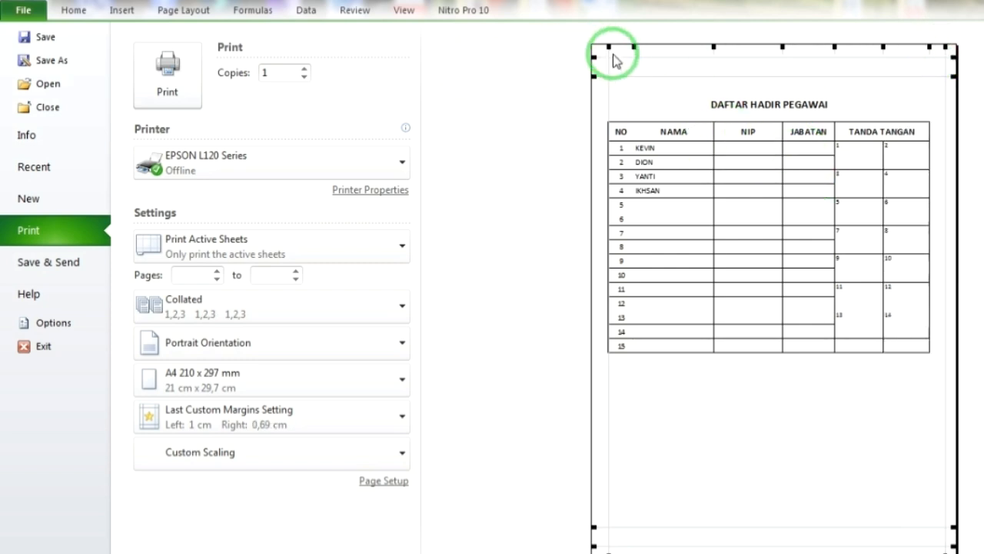
pyautogui.moveTo(609, 51); pyautogui.dragTo(612, 51)
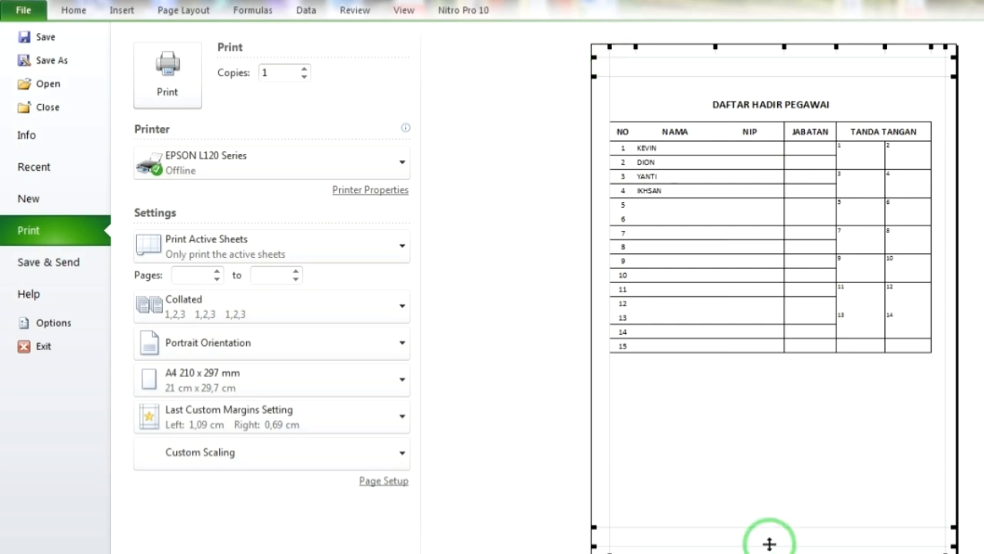
pyautogui.click(71, 11)
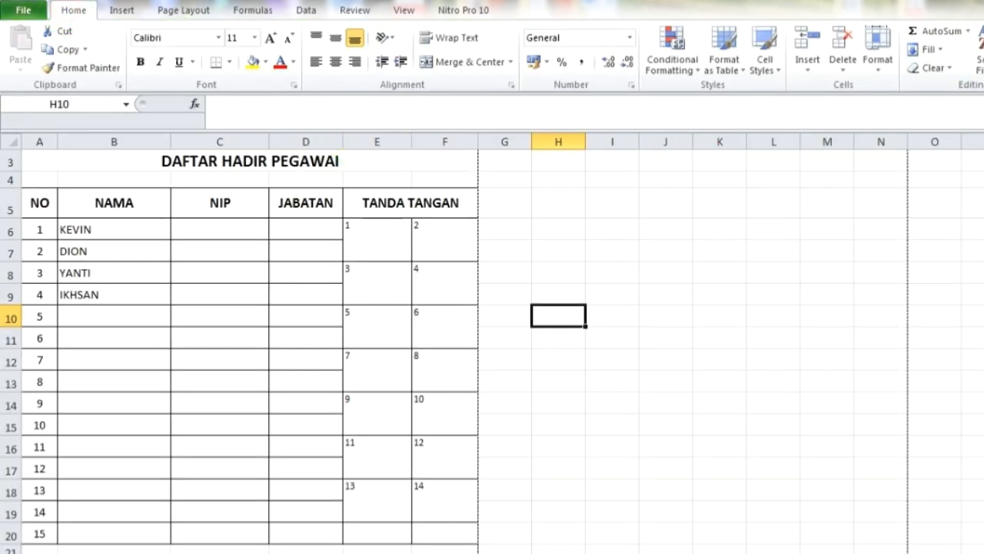
pyautogui.scroll(-4, 852, 503)
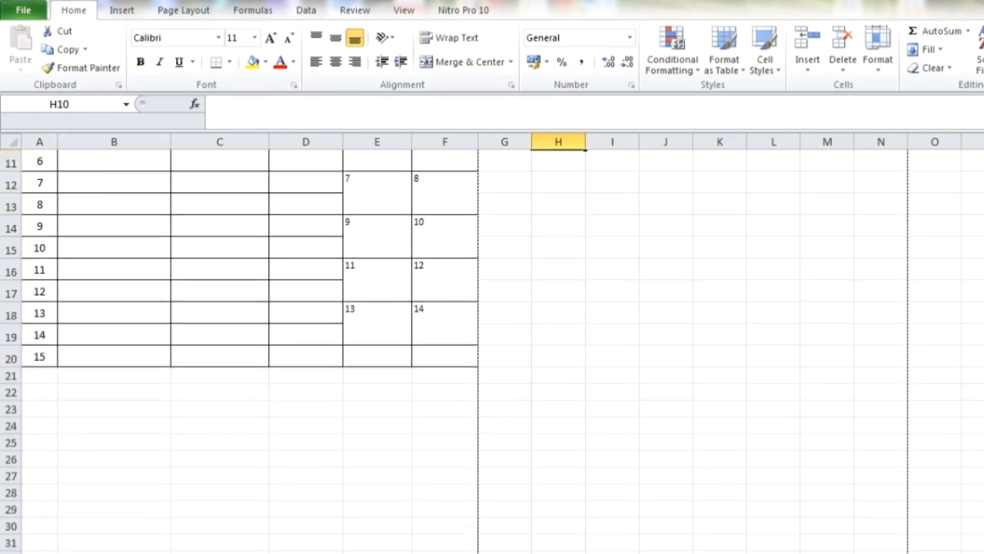
# - Merge and center cells D25:F25 below the table and enter "Mengetahui" in them
pyautogui.moveTo(318, 397); pyautogui.dragTo(423, 403)
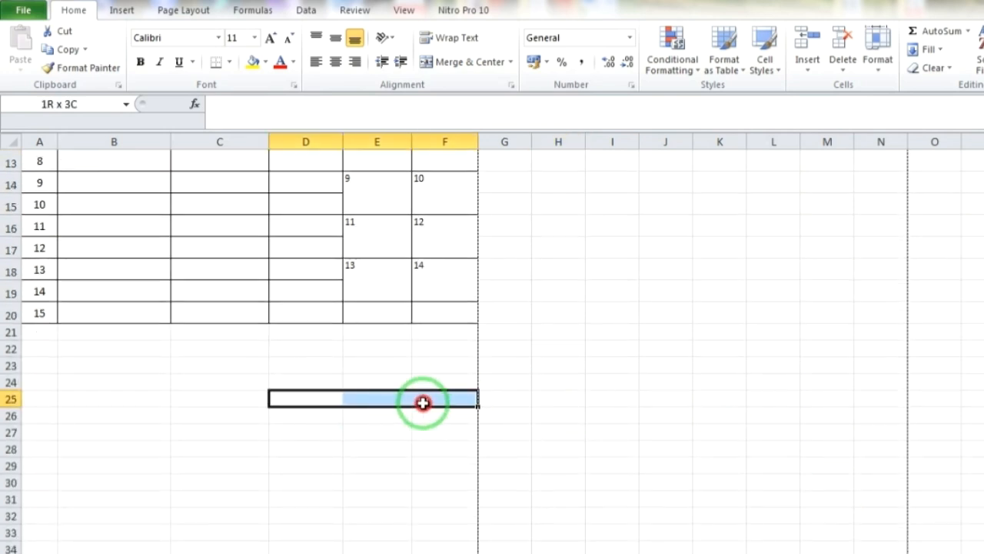
pyautogui.click(448, 61)
pyautogui.write('mENGETAHUI')
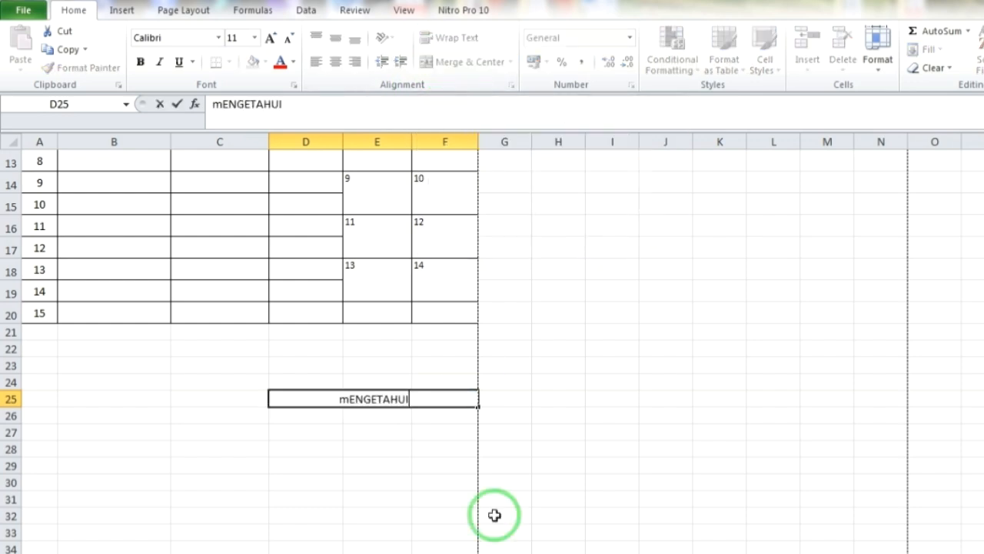
pyautogui.press('Return')
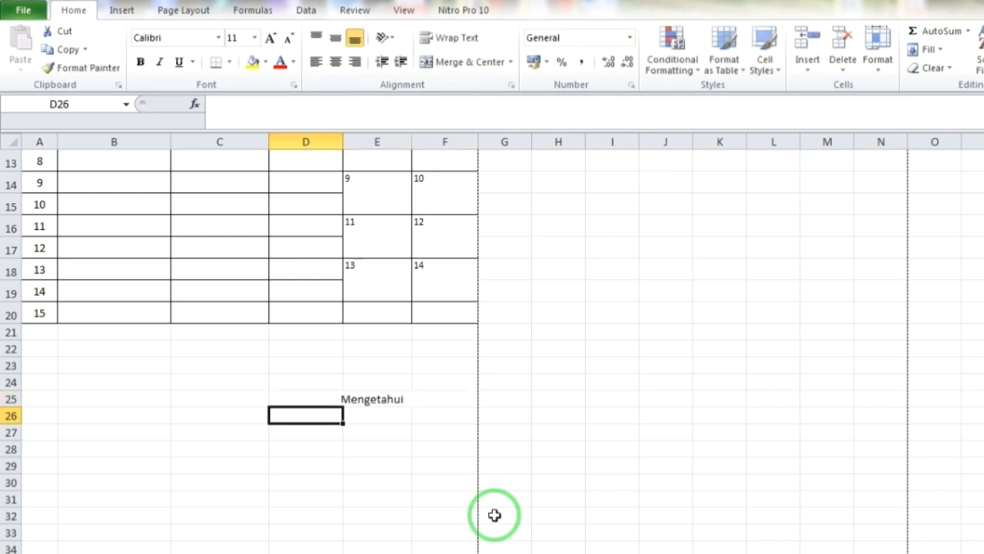
# - Enter "Kepala Dinas" followed by a dotted line in D26 and merge and center it across D26:F26
pyautogui.write('Kepala Dinas................')
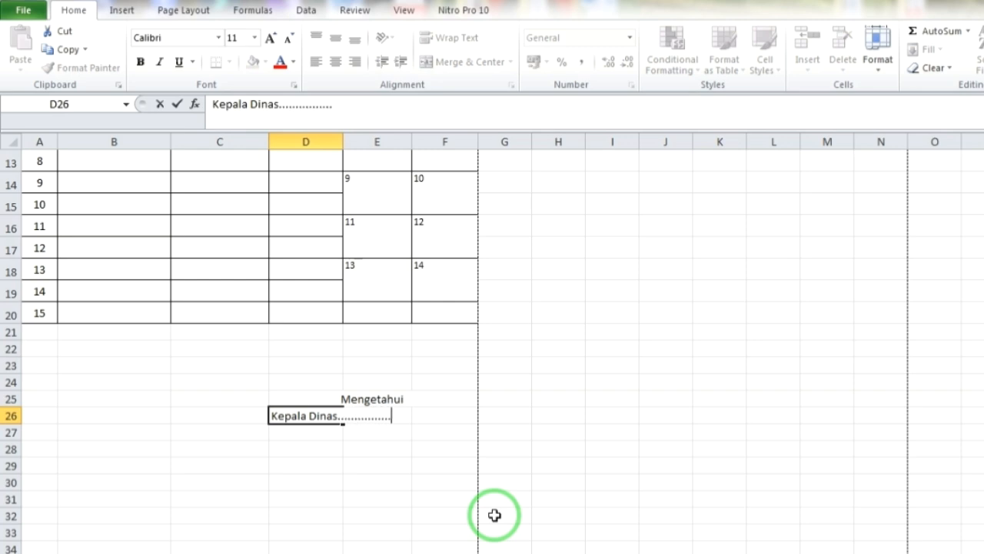
pyautogui.click(407, 480)
pyautogui.moveTo(312, 416); pyautogui.dragTo(428, 419)
pyautogui.click(433, 62)
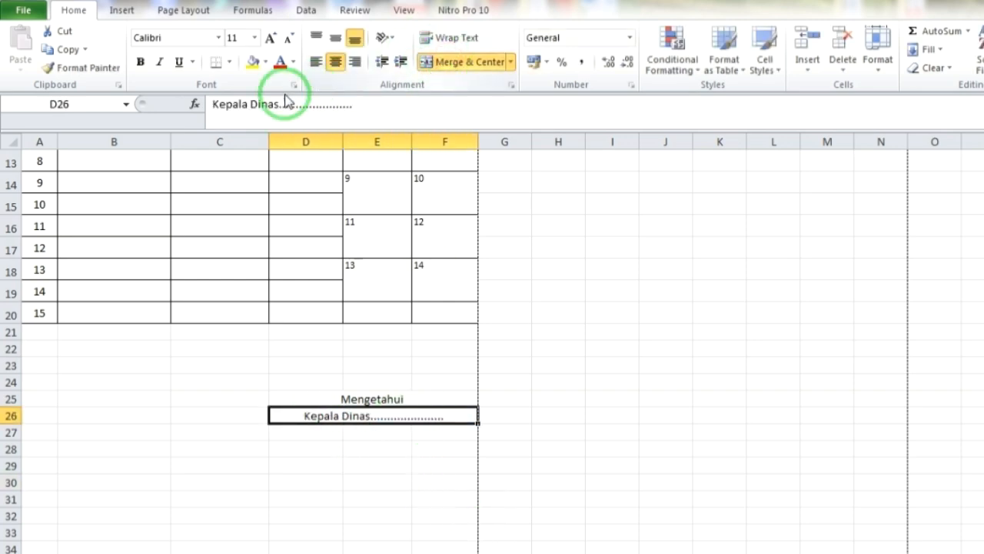
# - Merge and center cells D31:F31, enter the placeholder signatory name "Drs.XXXXXXXXXXXXXXXXX" and make it bold
pyautogui.moveTo(338, 500); pyautogui.dragTo(428, 500)
pyautogui.click(449, 63)
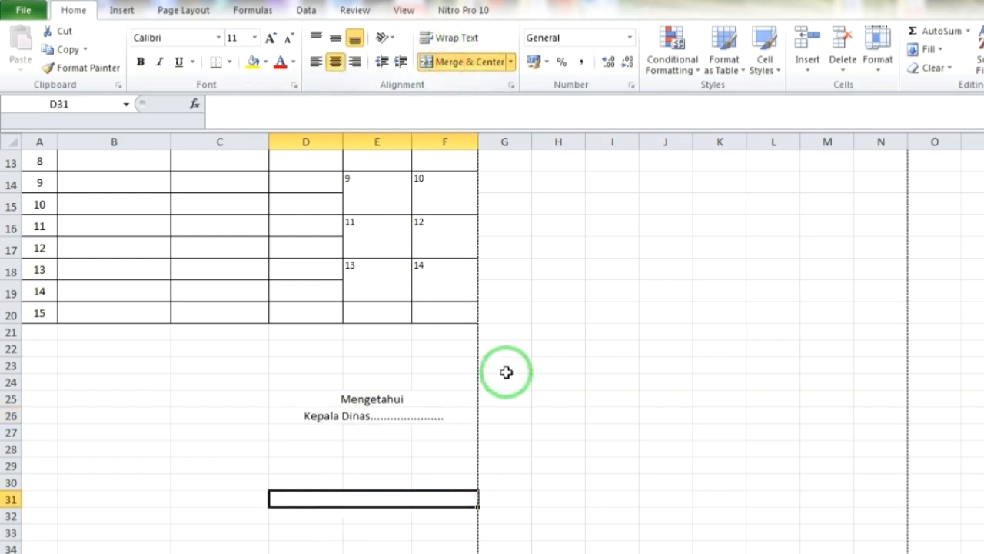
pyautogui.write('Drs')
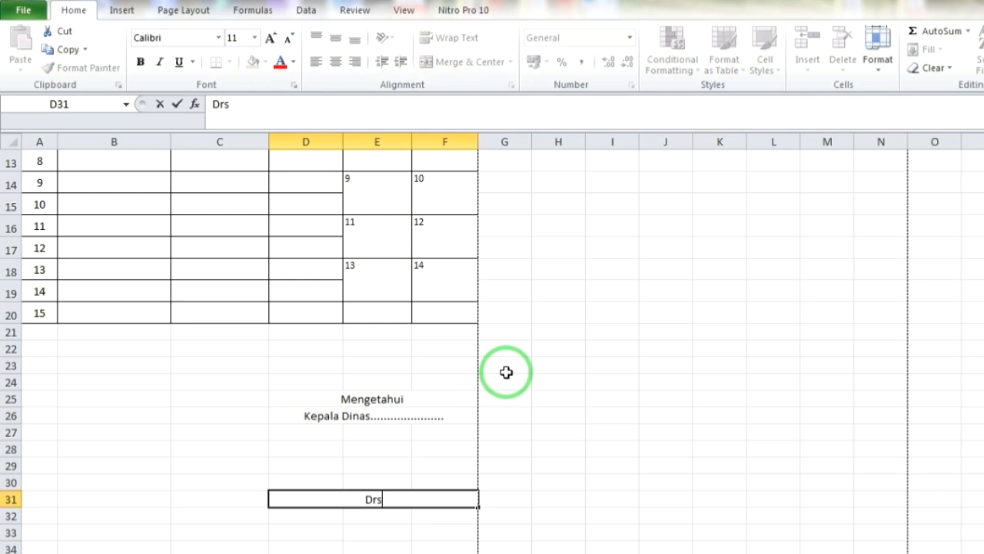
pyautogui.write('.XXXXXXXXXXXXXXXXX')
pyautogui.press('Return')
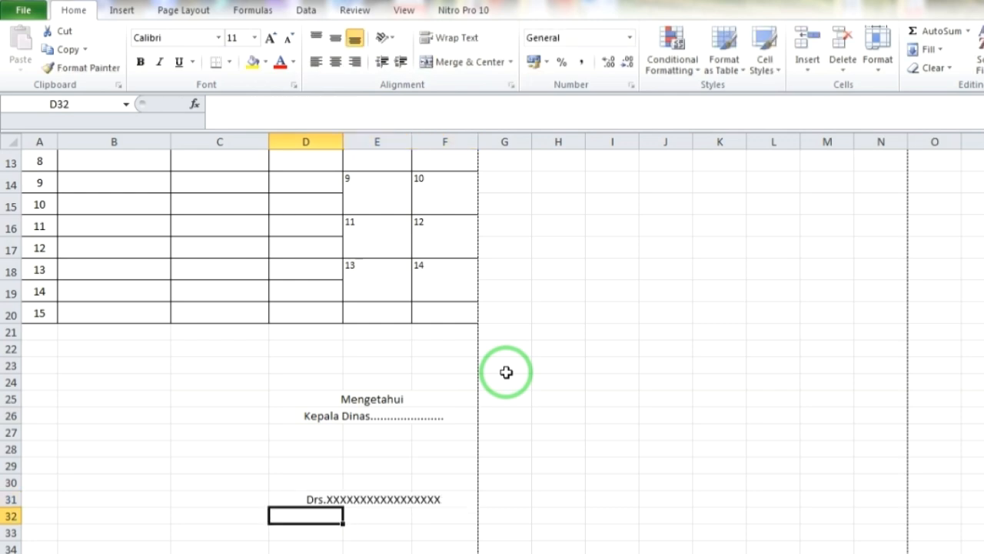
pyautogui.click(363, 496)
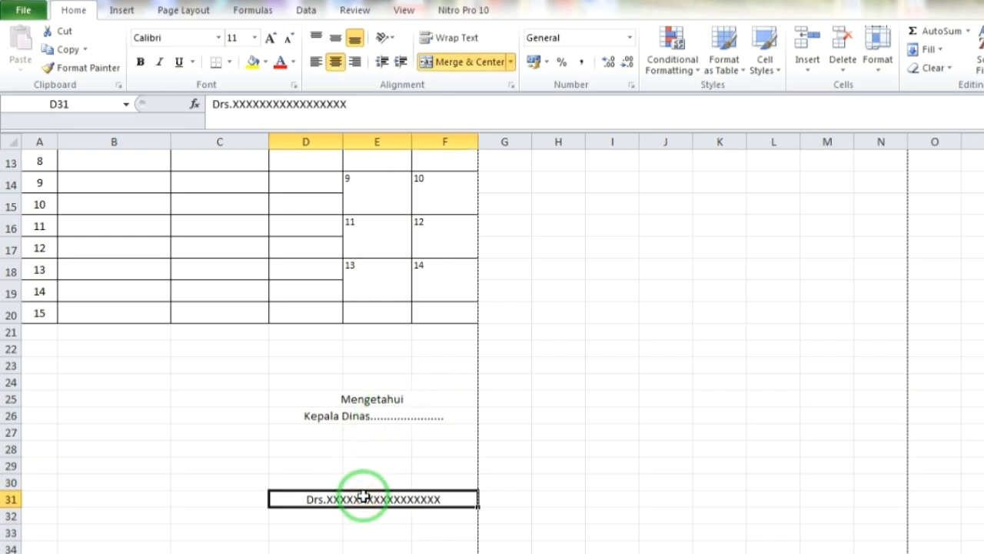
pyautogui.hotkey('ctrl', 'b')
pyautogui.click(462, 450)
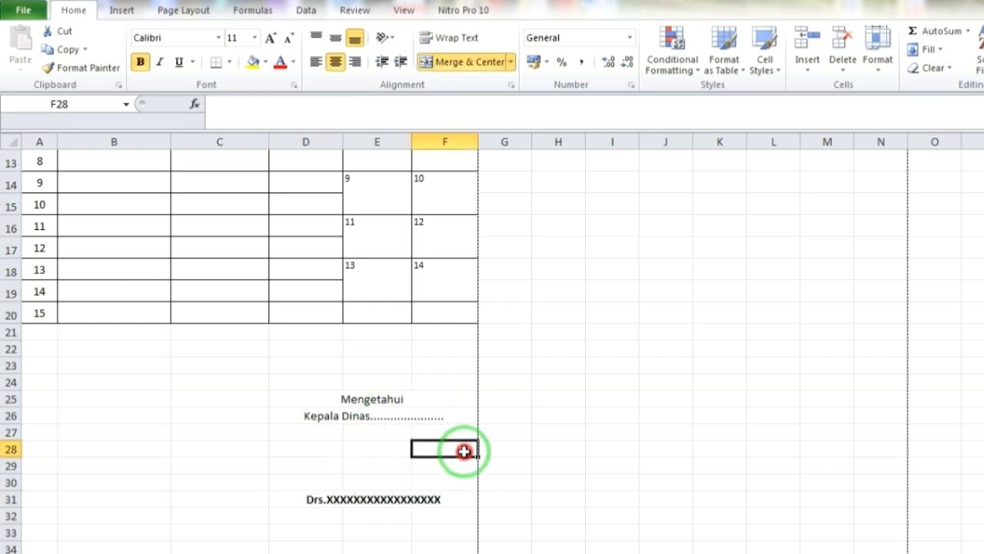
# - Check the attendance list with its signature block in the print preview and return to the sheet
pyautogui.scroll(1, 492, 346)
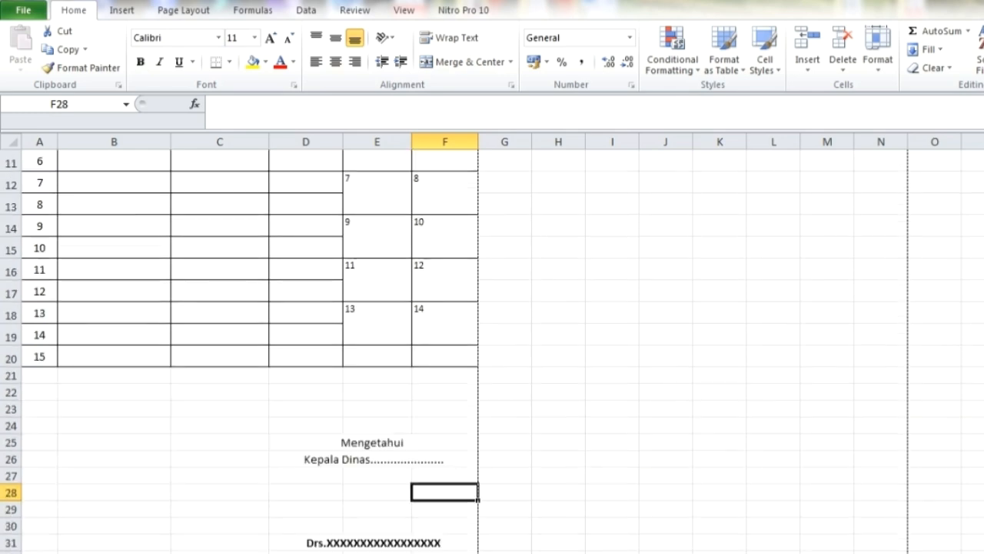
pyautogui.scroll(4, 830, 368)
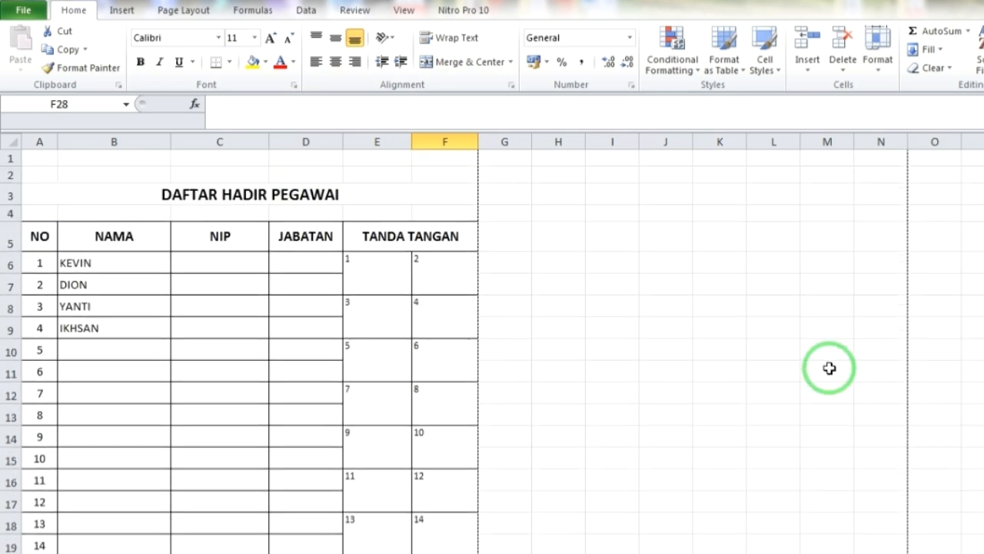
pyautogui.hotkey('ctrl', 'p')
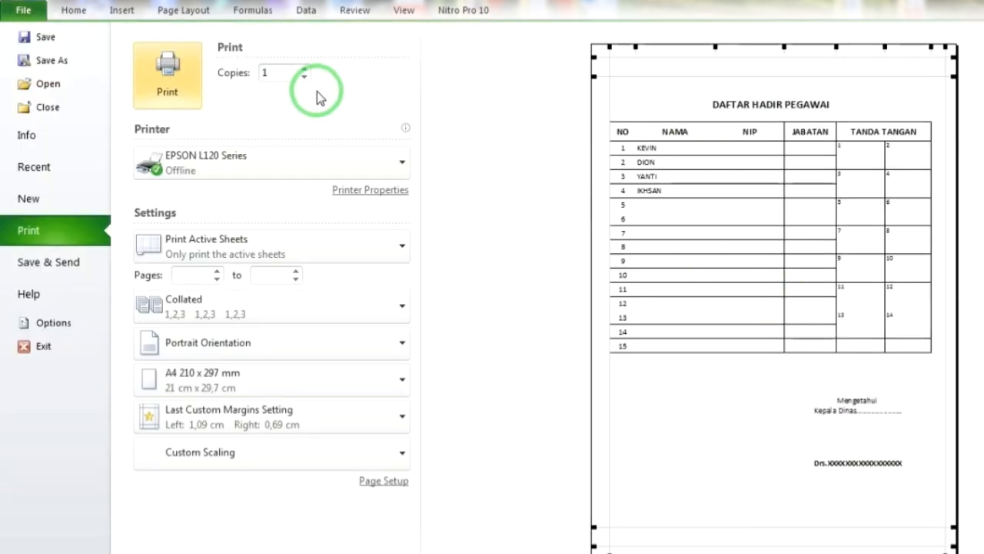
pyautogui.click(73, 11)
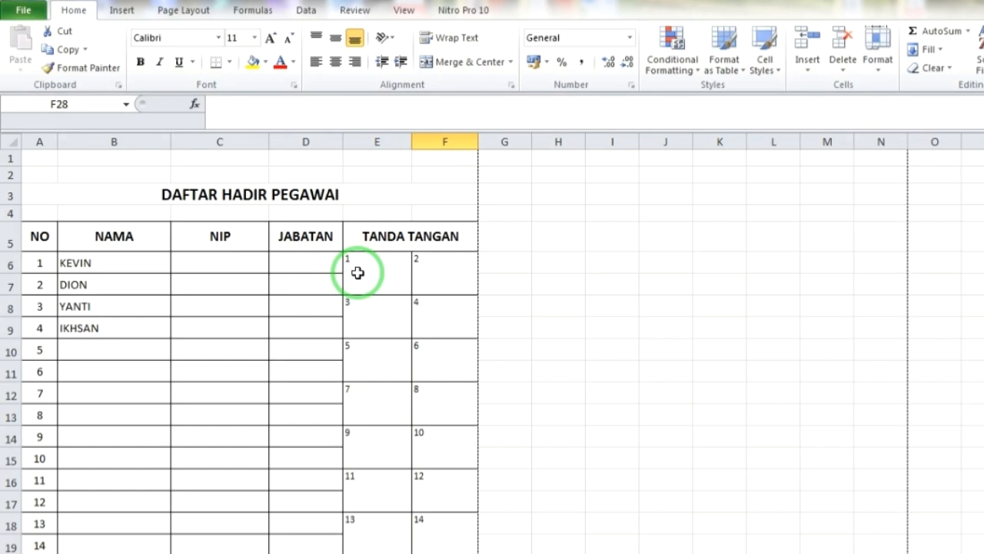
pyautogui.hotkey('alt', 'Tab')
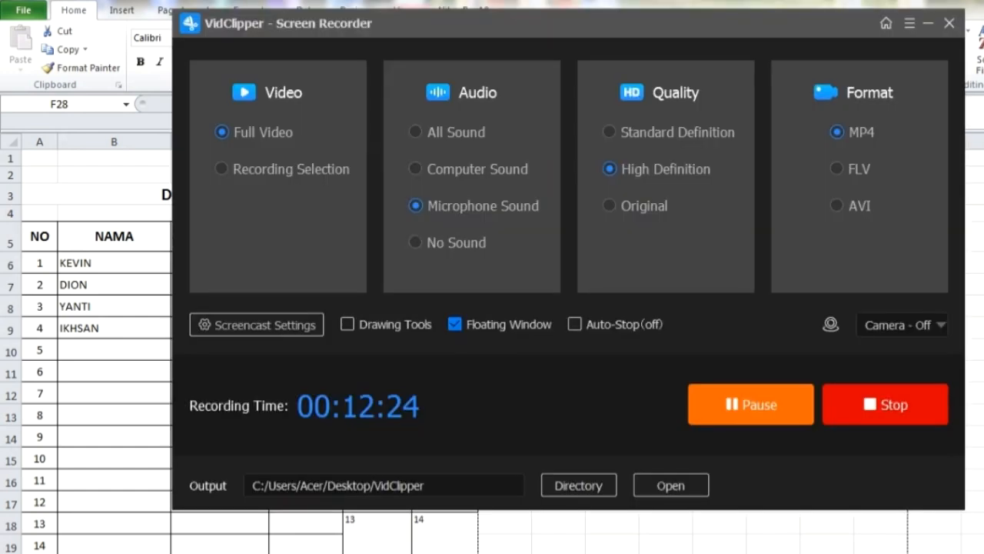